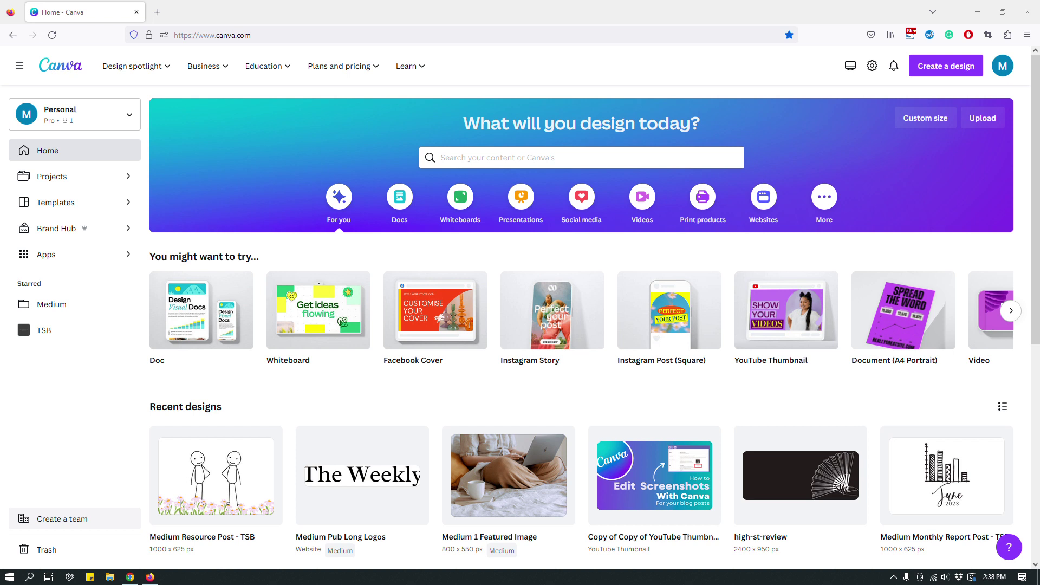
# Create a blank Instagram Story design and title it 'Insta Story Tutorial'.
pyautogui.click(945, 65)
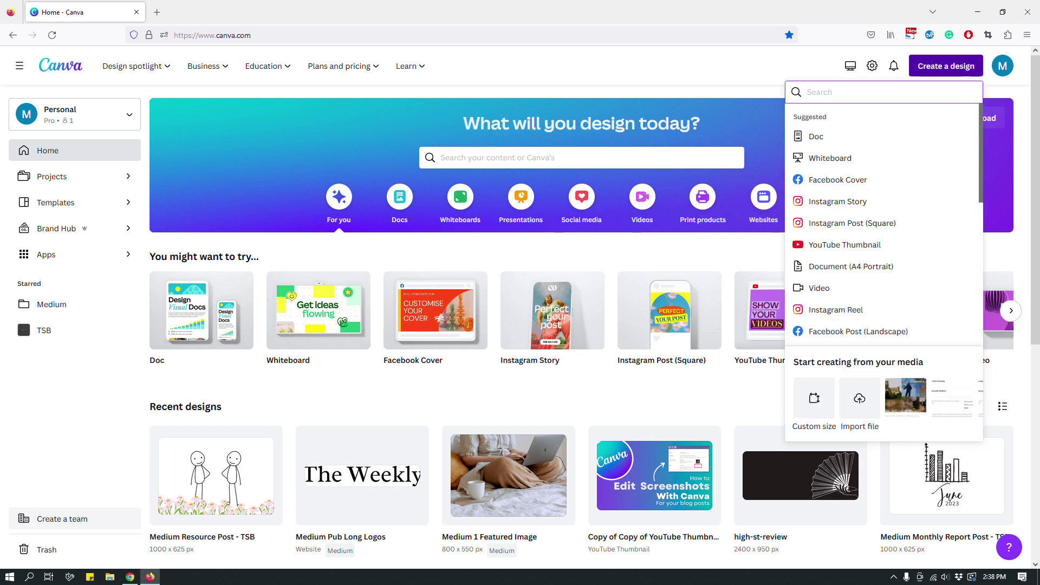
pyautogui.write('inst')
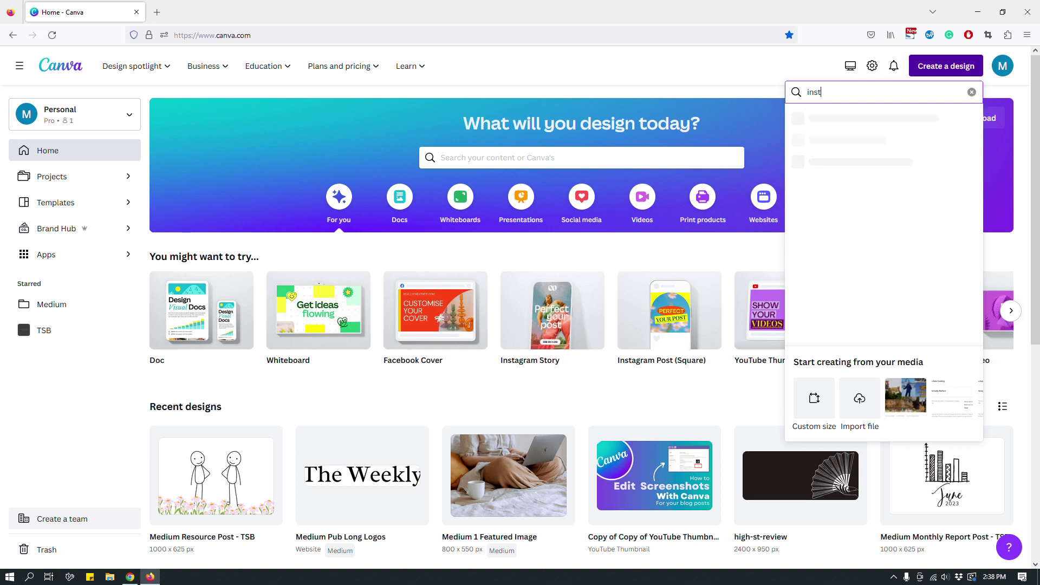
pyautogui.write('agram')
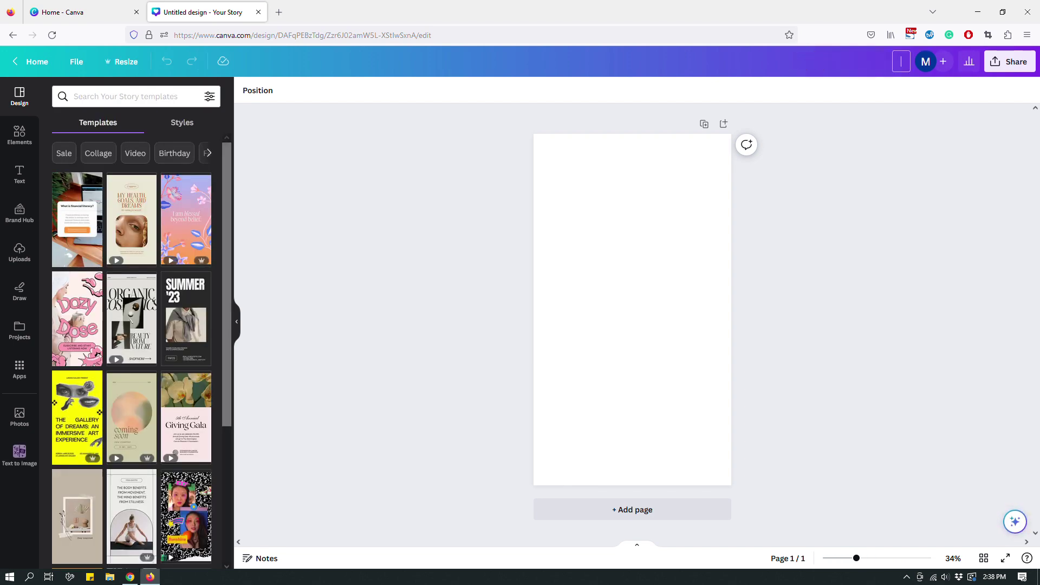
pyautogui.write('Insta Story Tutorial')
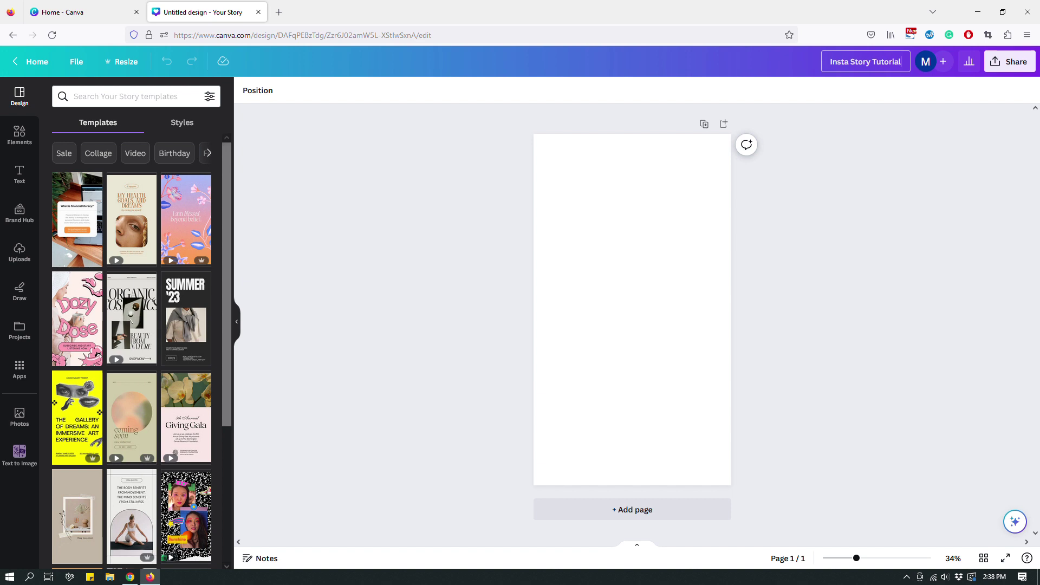
pyautogui.click(888, 175)
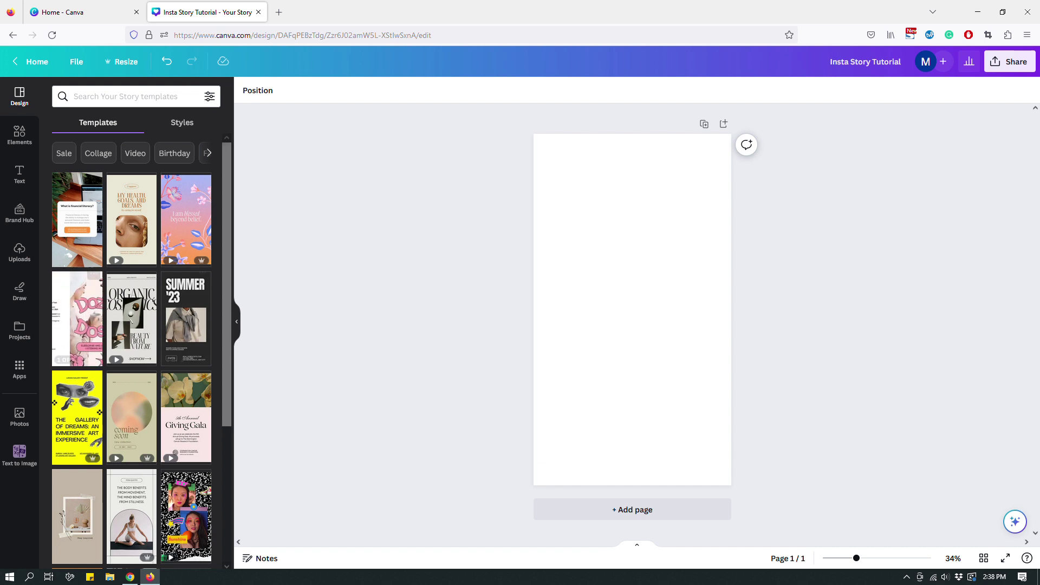
# Apply the first page of the pink Dozy Dose podcast template to the blank story.
pyautogui.click(66, 309)
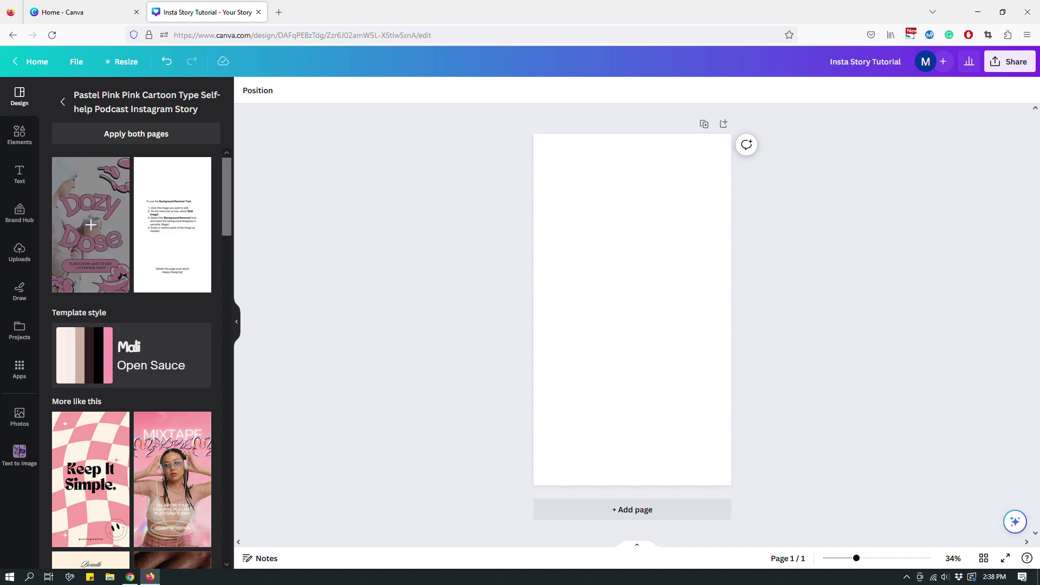
pyautogui.click(90, 224)
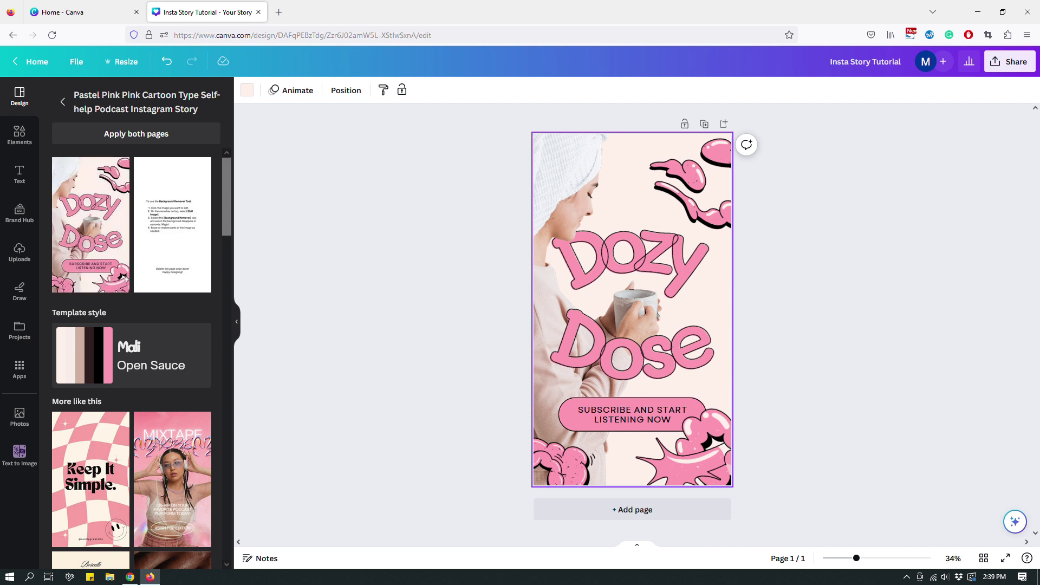
pyautogui.click(823, 255)
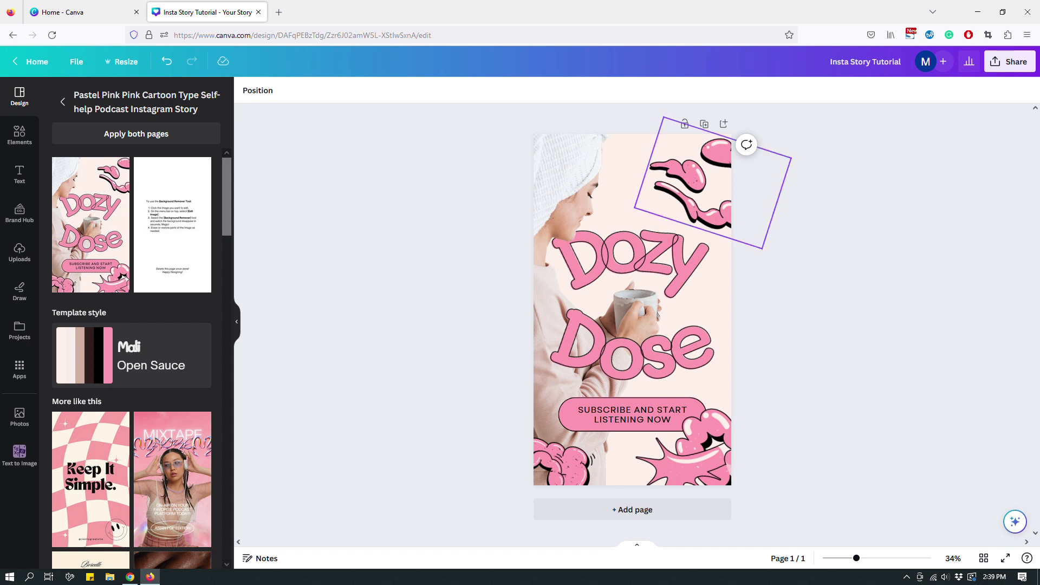
pyautogui.click(695, 268)
pyautogui.click(695, 268)
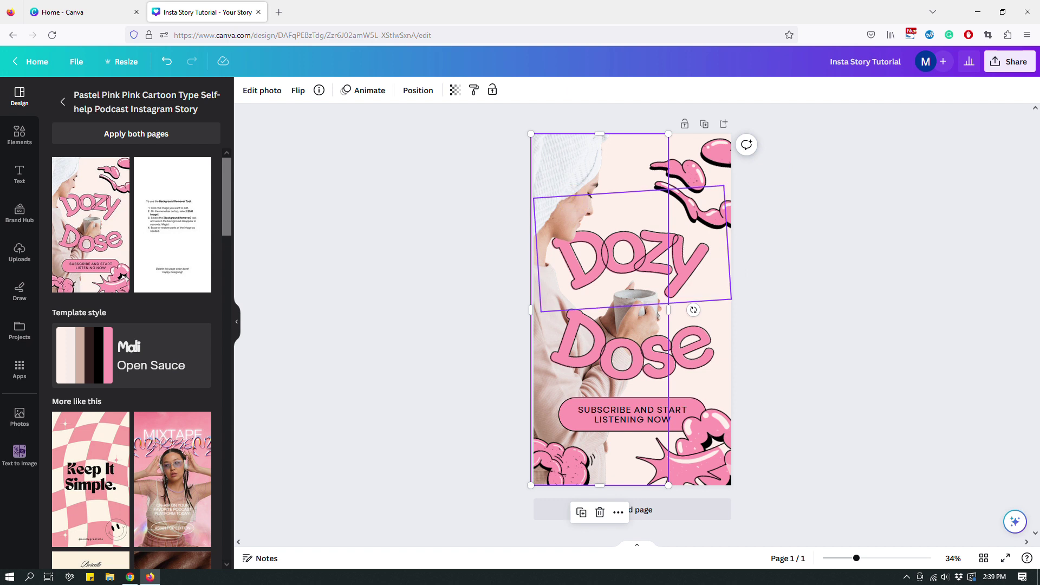
pyautogui.click(696, 268)
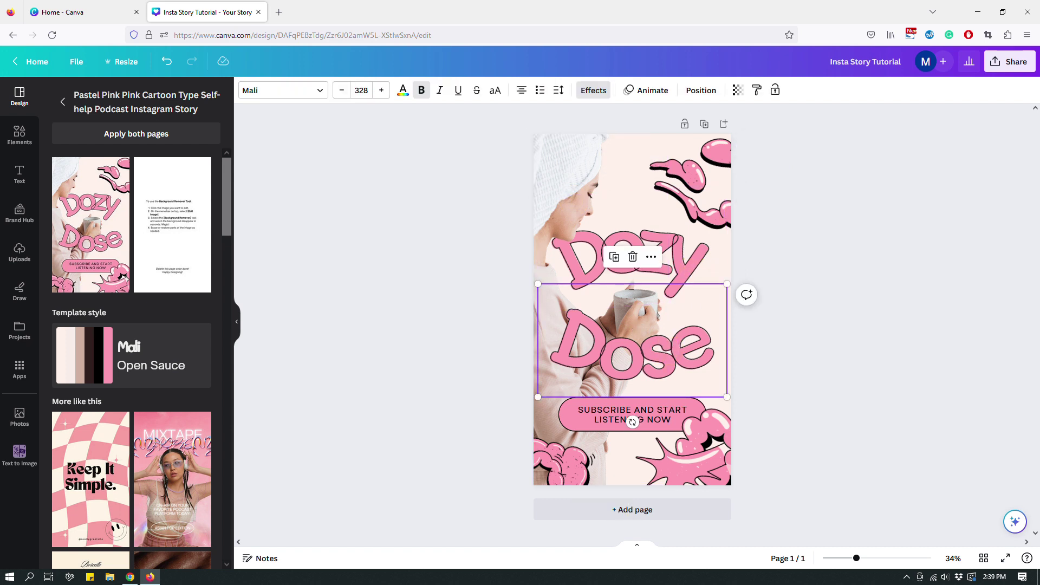
pyautogui.click(704, 465)
pyautogui.click(585, 418)
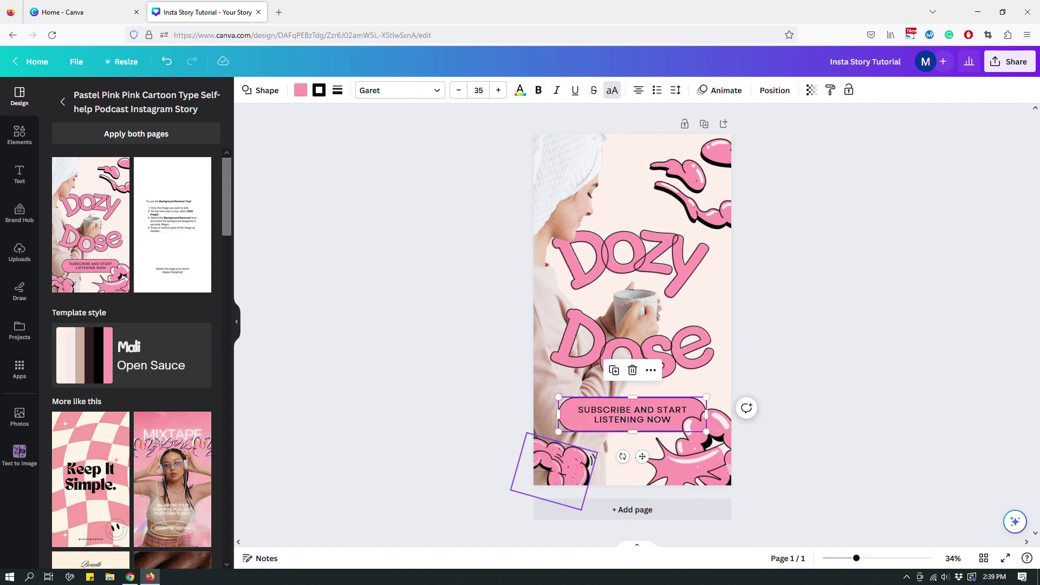
pyautogui.click(642, 347)
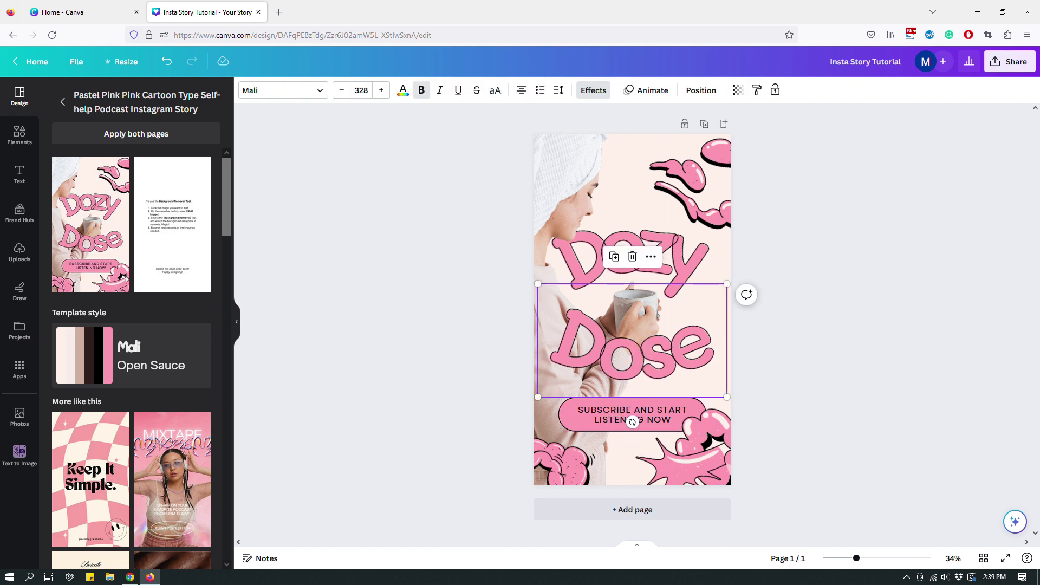
pyautogui.click(699, 216)
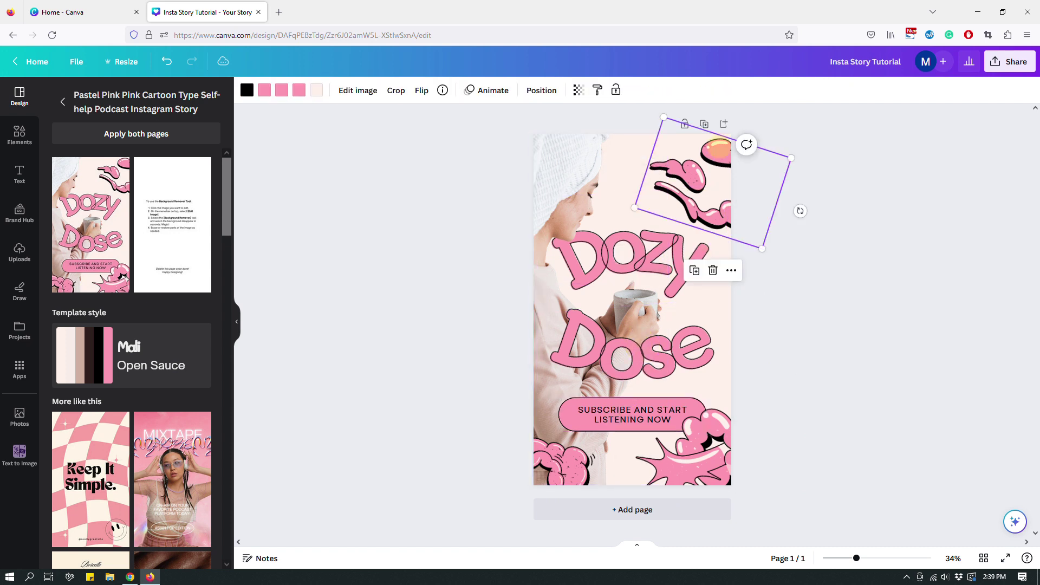
pyautogui.click(693, 255)
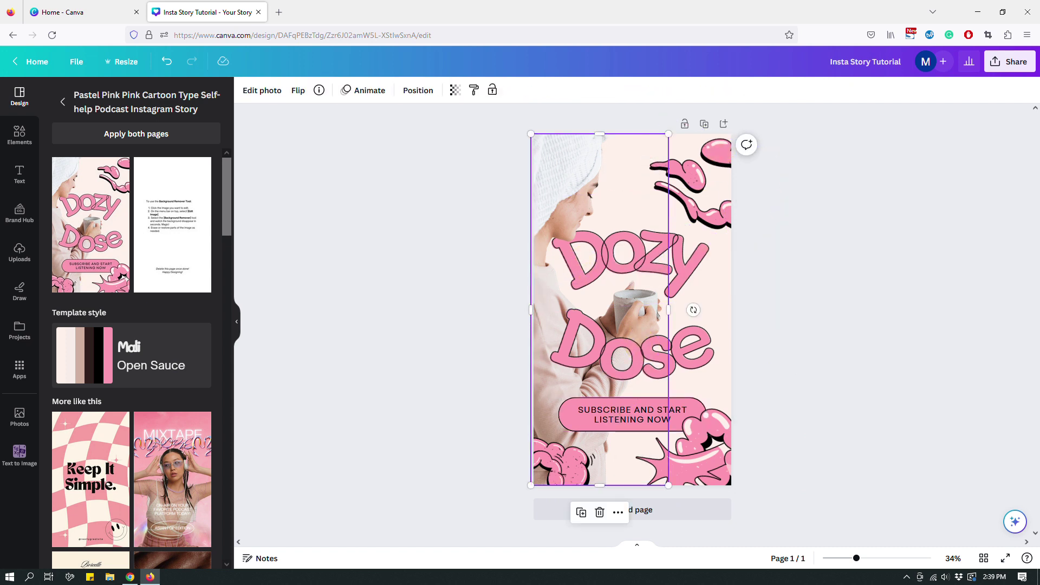
pyautogui.click(693, 254)
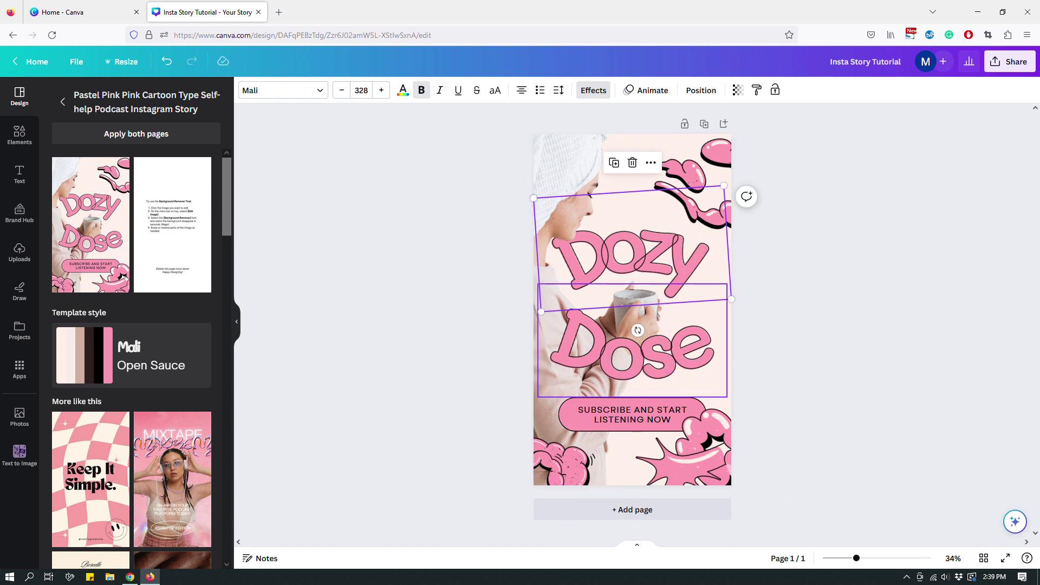
pyautogui.click(707, 467)
pyautogui.click(563, 474)
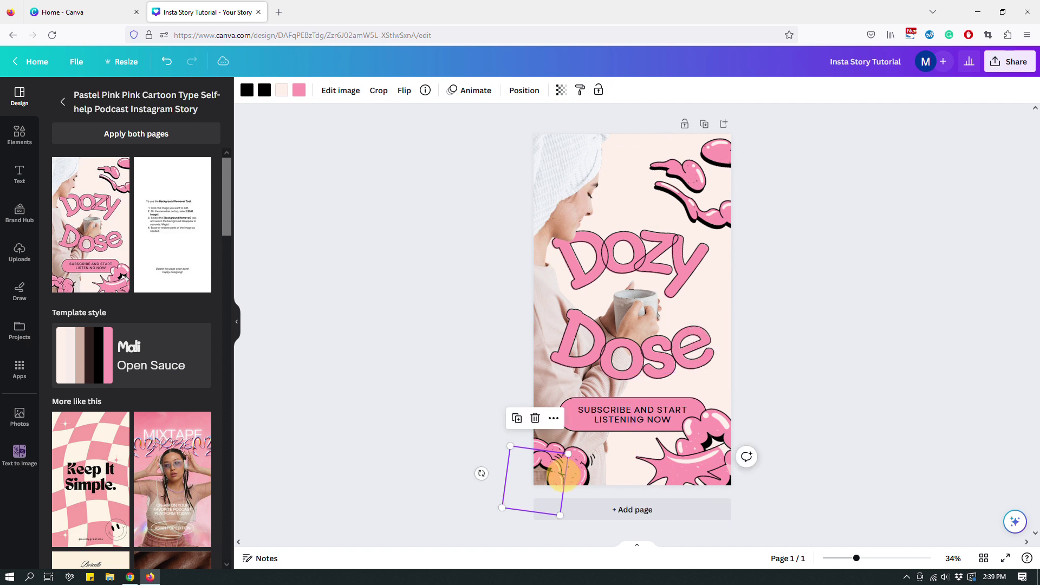
pyautogui.click(853, 331)
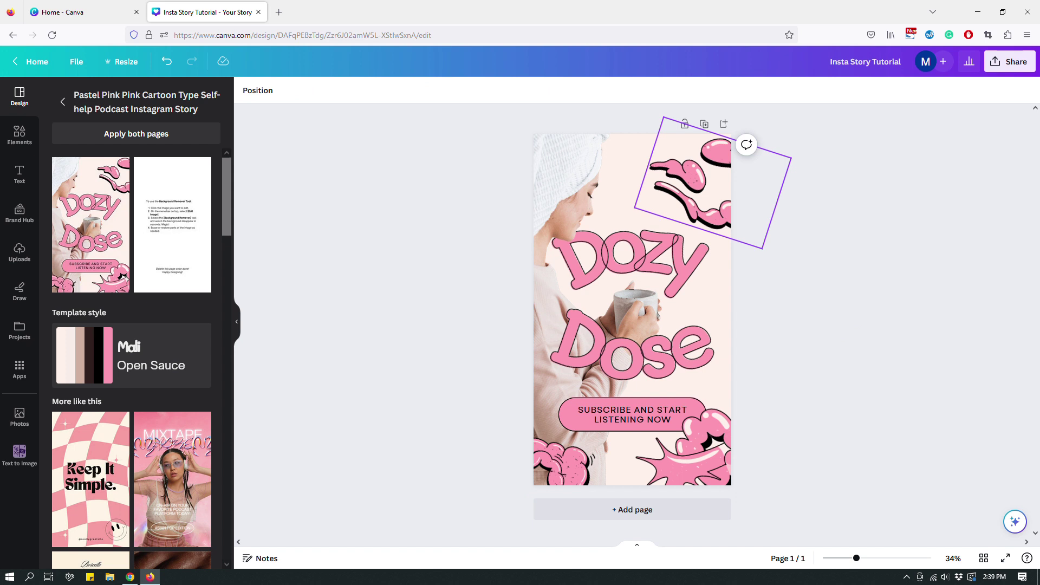
pyautogui.click(769, 206)
pyautogui.click(704, 455)
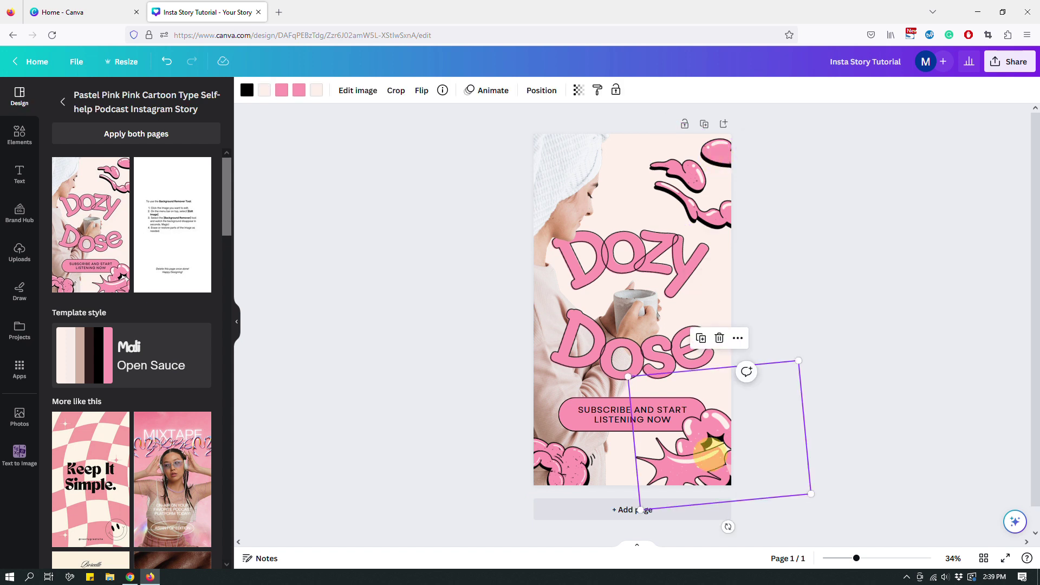
pyautogui.click(563, 468)
pyautogui.click(574, 480)
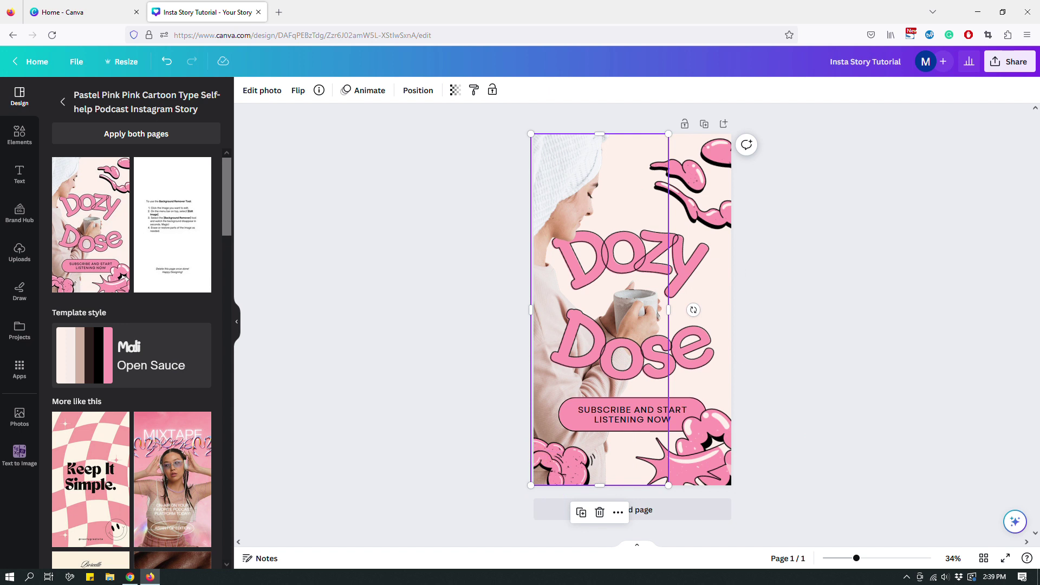
pyautogui.click(862, 217)
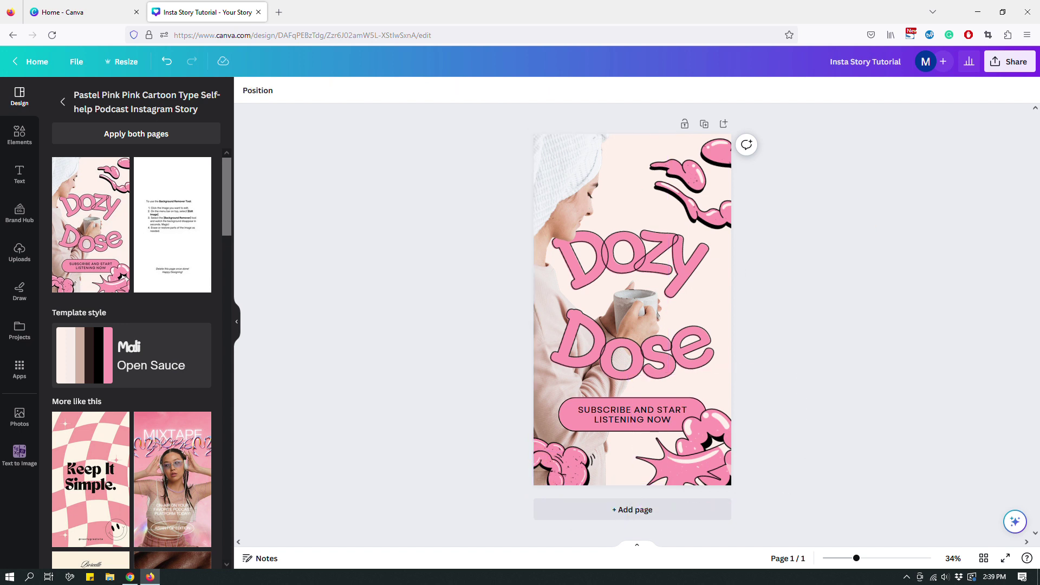
pyautogui.click(712, 191)
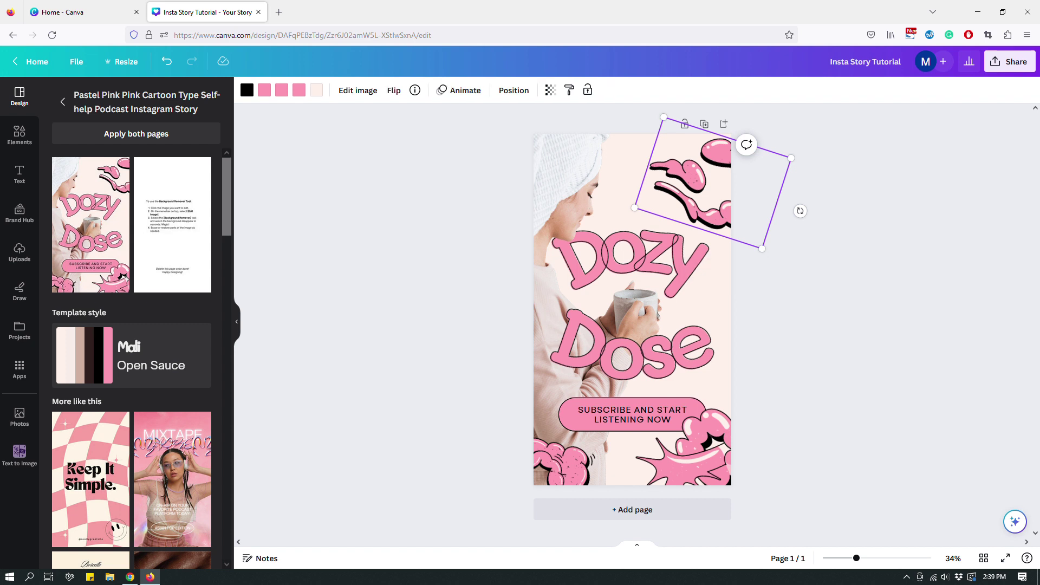
# Select the bottom-right splash and both bottom-left blobs with the top-right blob, and open Animate.
pyautogui.keyDown('shift'); pyautogui.click(693, 455); pyautogui.keyUp('shift')
pyautogui.keyDown('shift'); pyautogui.click(563, 466); pyautogui.keyUp('shift')
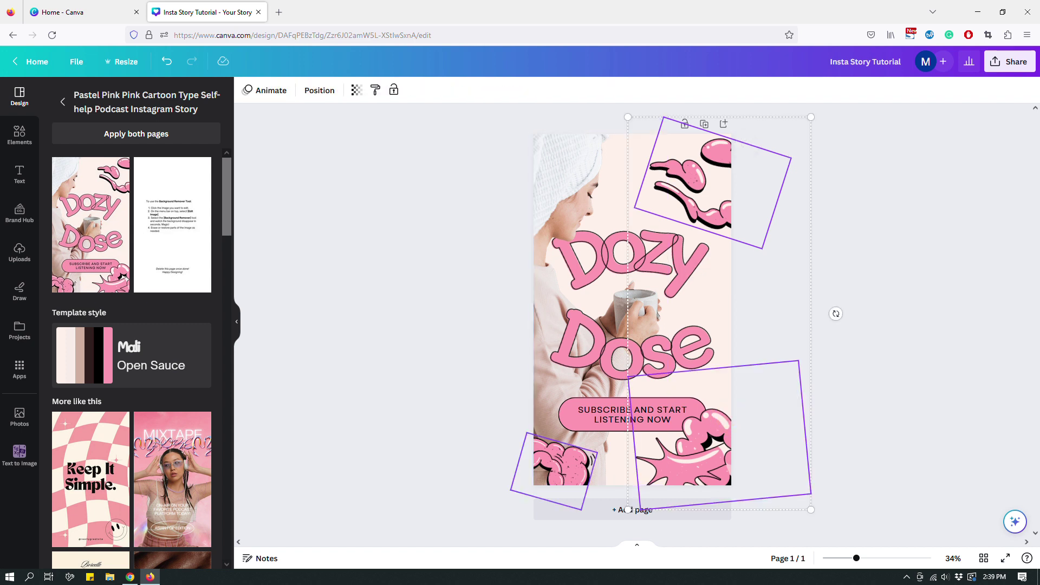
pyautogui.keyDown('shift'); pyautogui.click(536, 477); pyautogui.keyUp('shift')
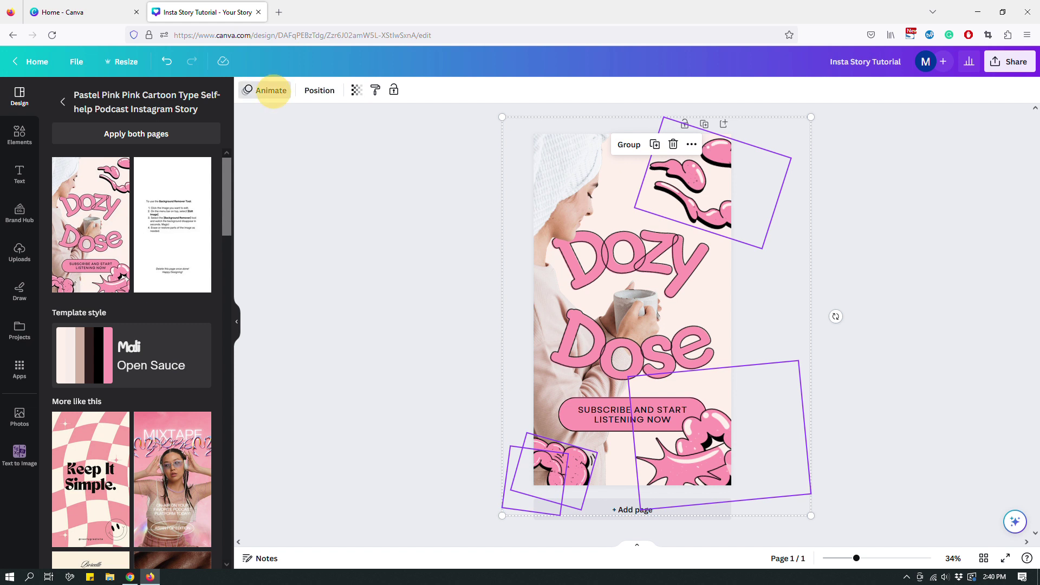
pyautogui.click(271, 91)
pyautogui.click(190, 215)
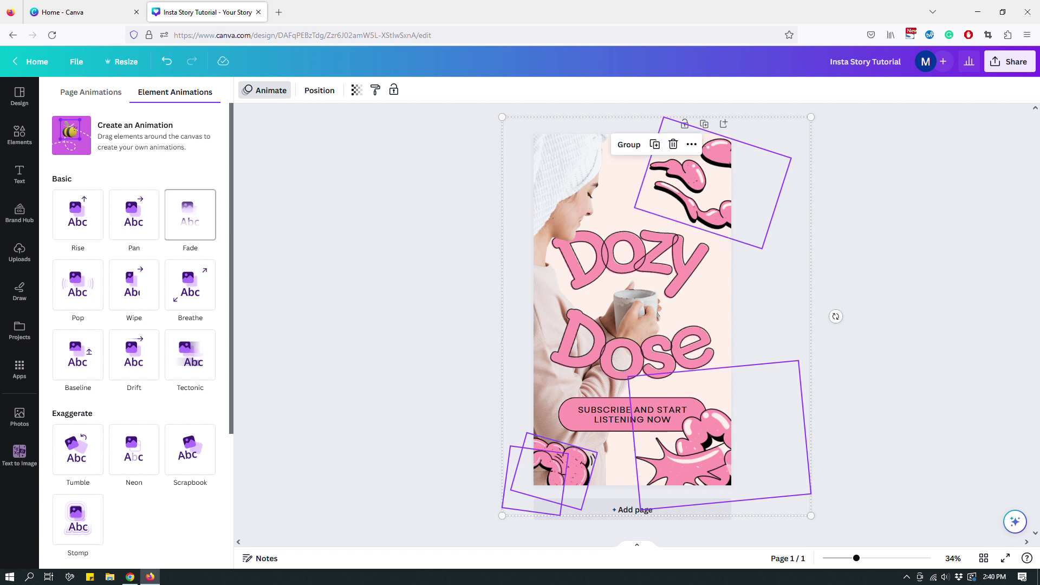
pyautogui.scroll(-4, 190, 179)
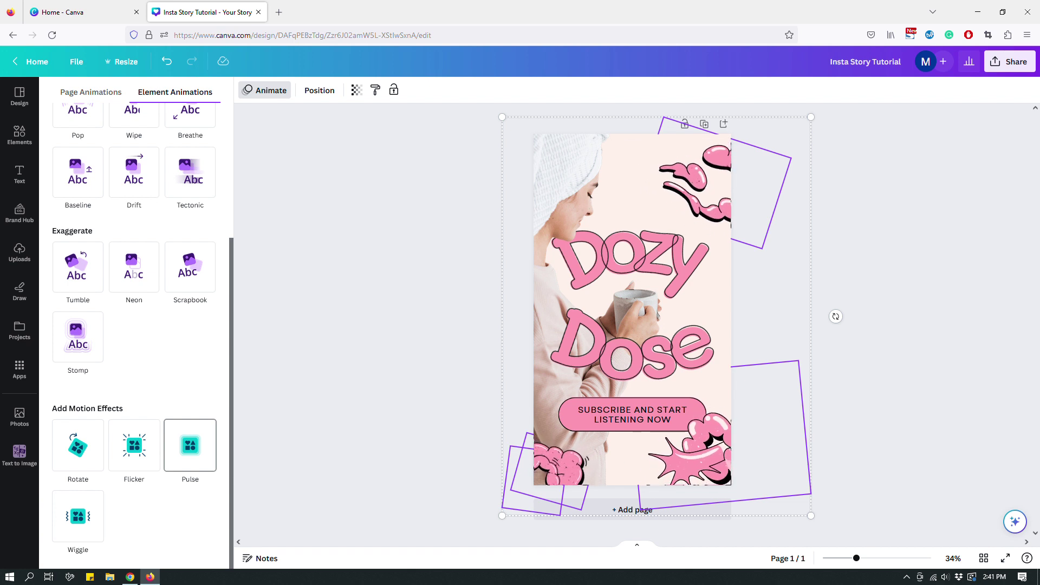
pyautogui.click(190, 445)
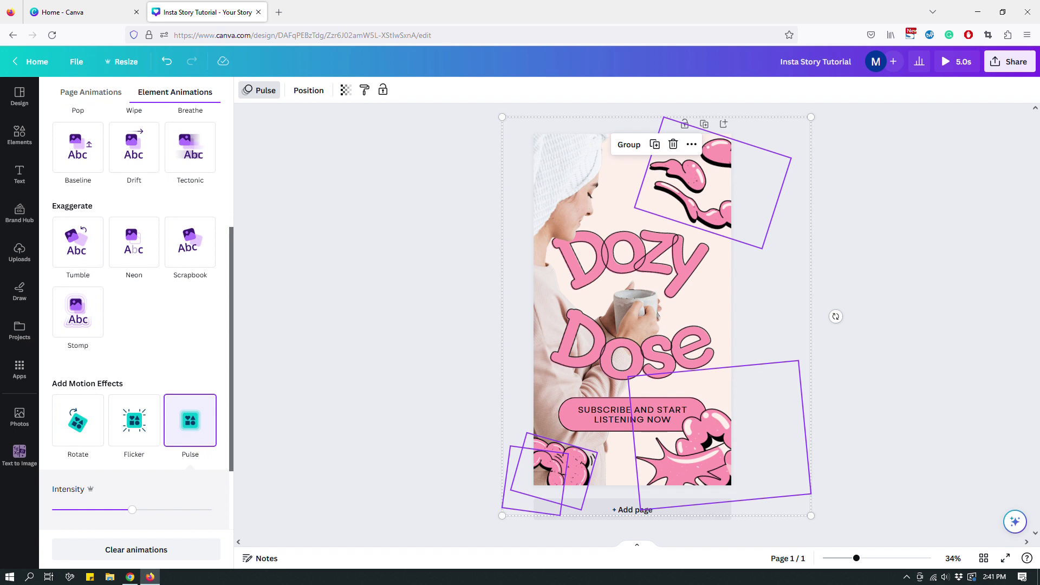
# Set the Pulse intensity on the cartoon blobs to about 70%.
pyautogui.moveTo(132, 509); pyautogui.dragTo(93, 510)
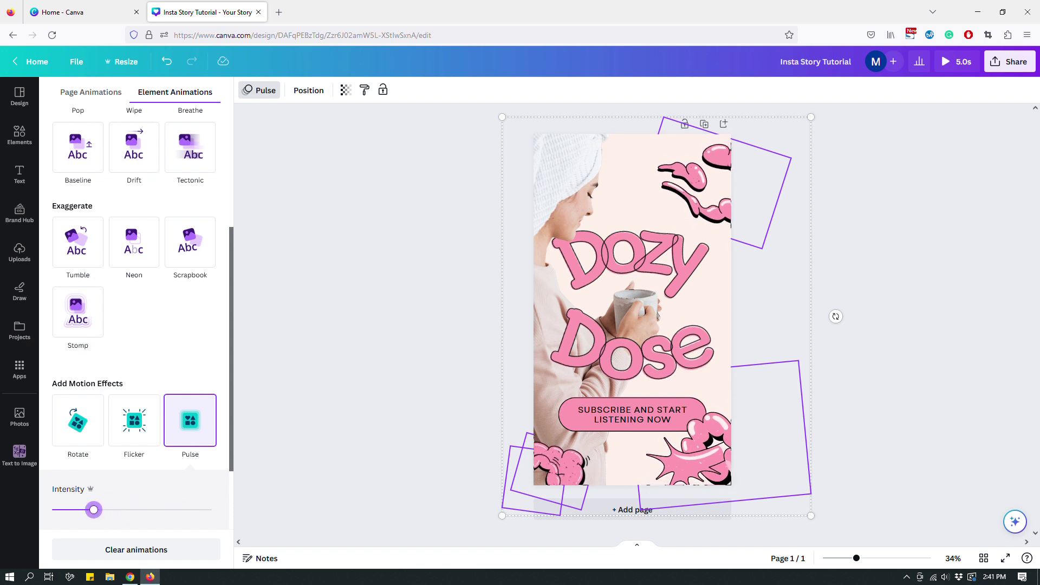
pyautogui.moveTo(94, 509); pyautogui.dragTo(180, 510)
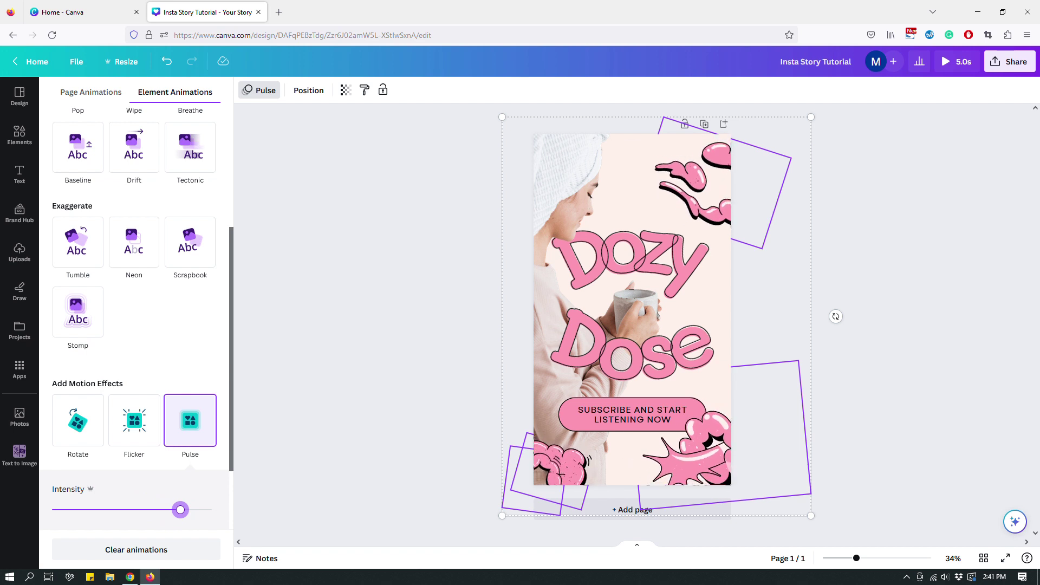
pyautogui.moveTo(181, 509); pyautogui.dragTo(166, 510)
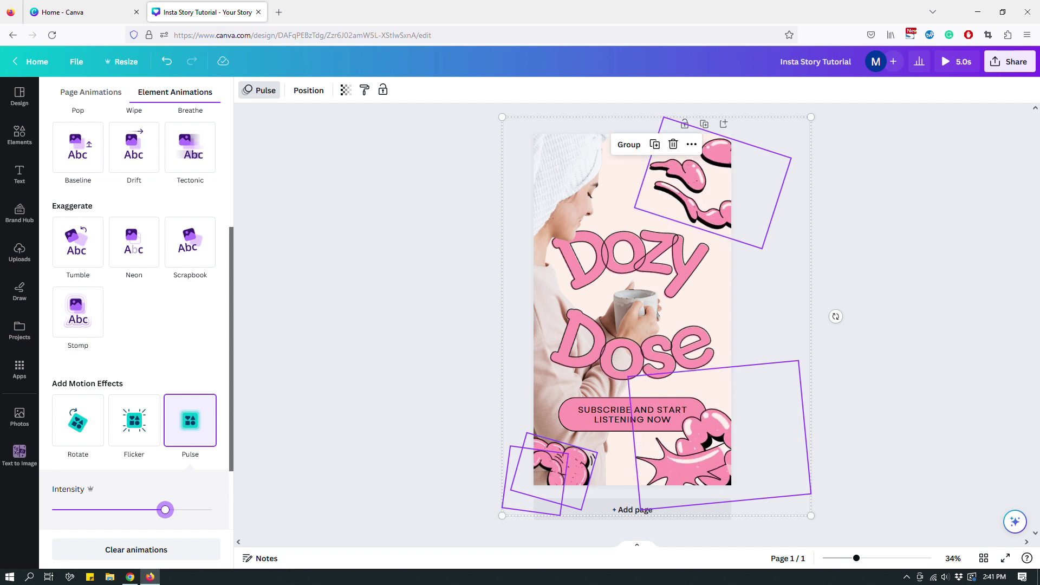
# Preview the five-second animated story full screen, then close it and bring up the share options.
pyautogui.click(370, 381)
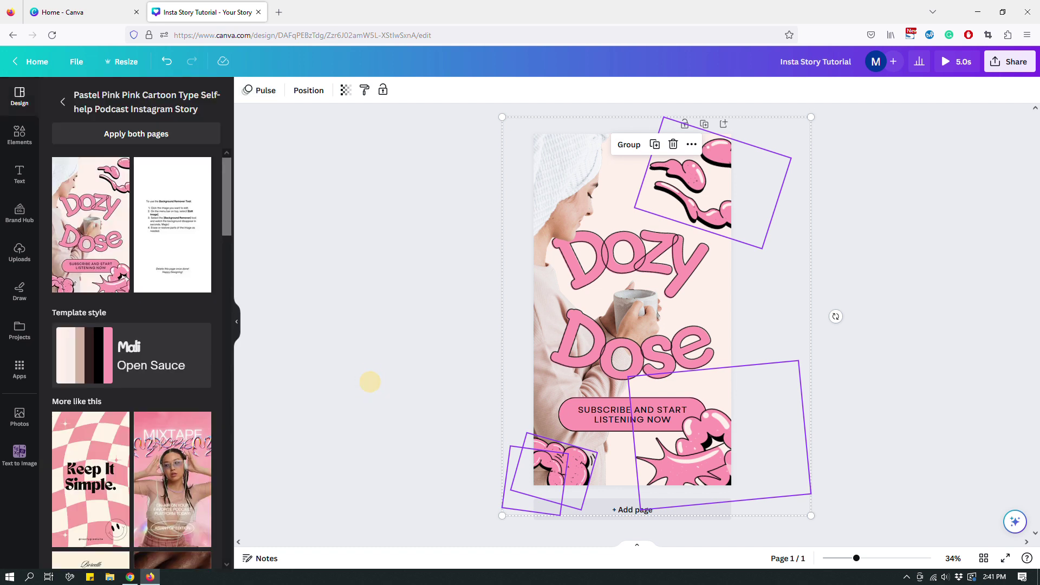
pyautogui.press('Escape')
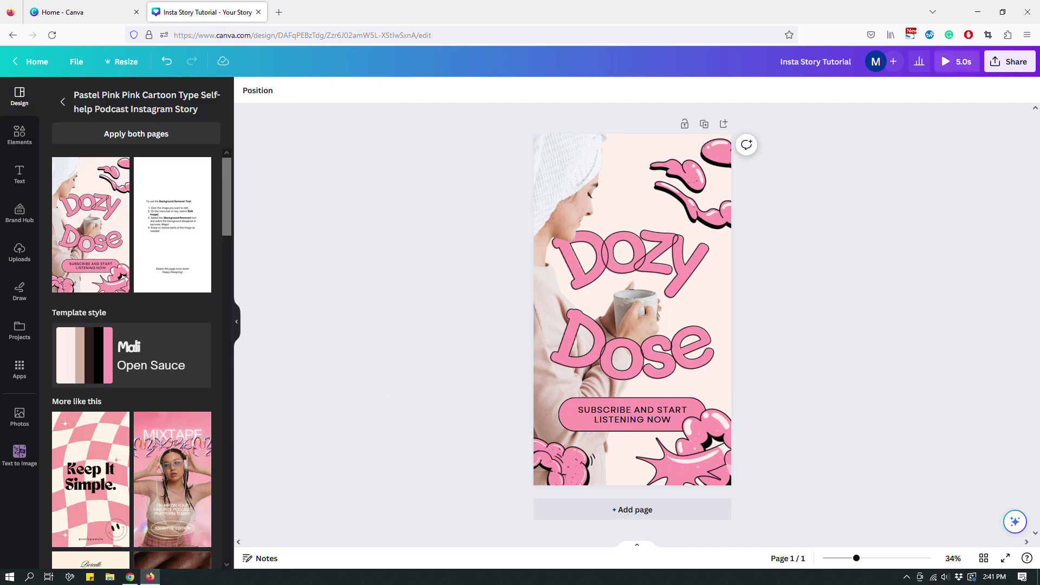
pyautogui.click(950, 63)
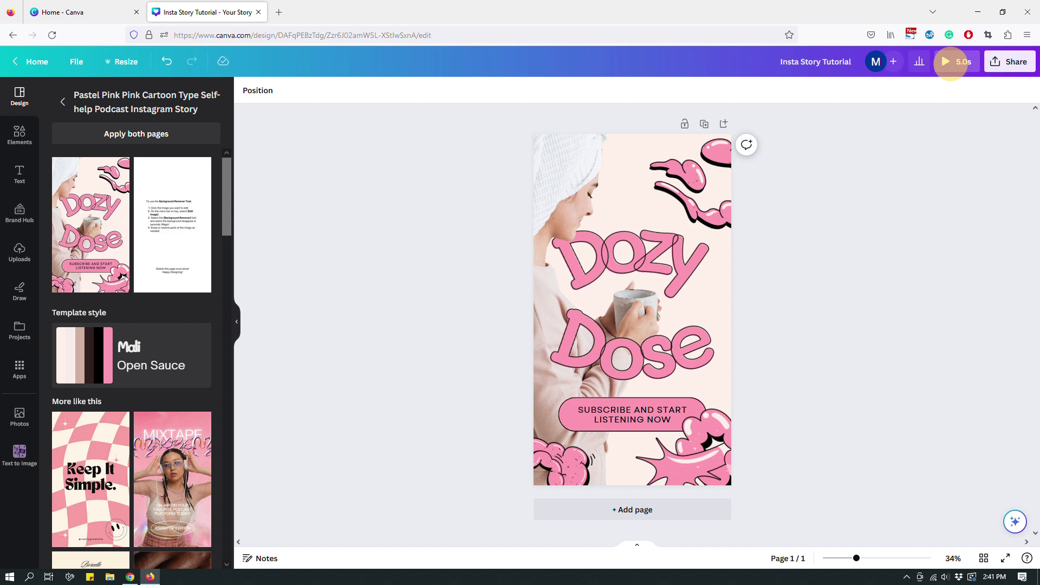
pyautogui.click(951, 61)
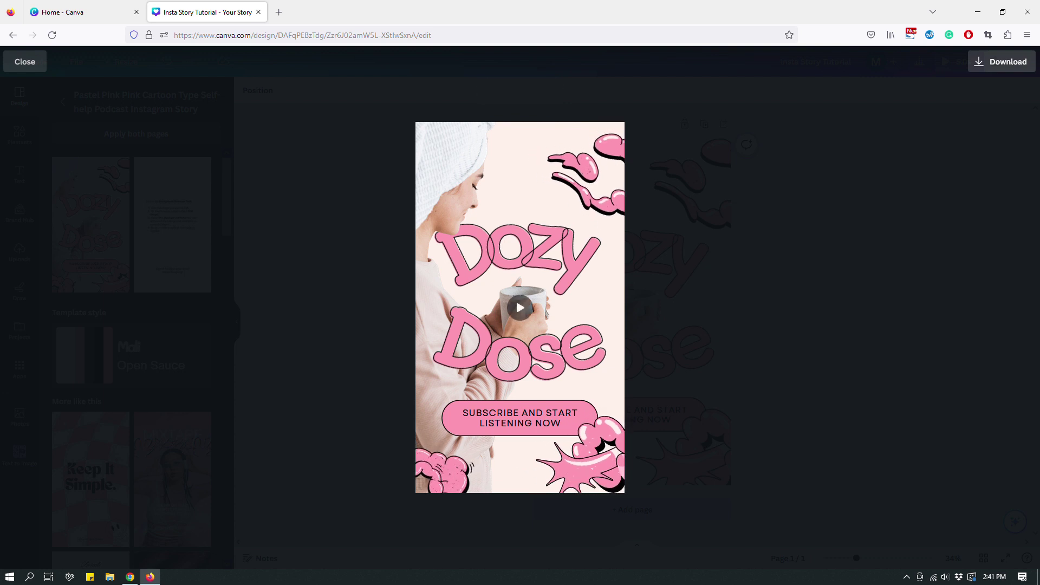
pyautogui.click(933, 243)
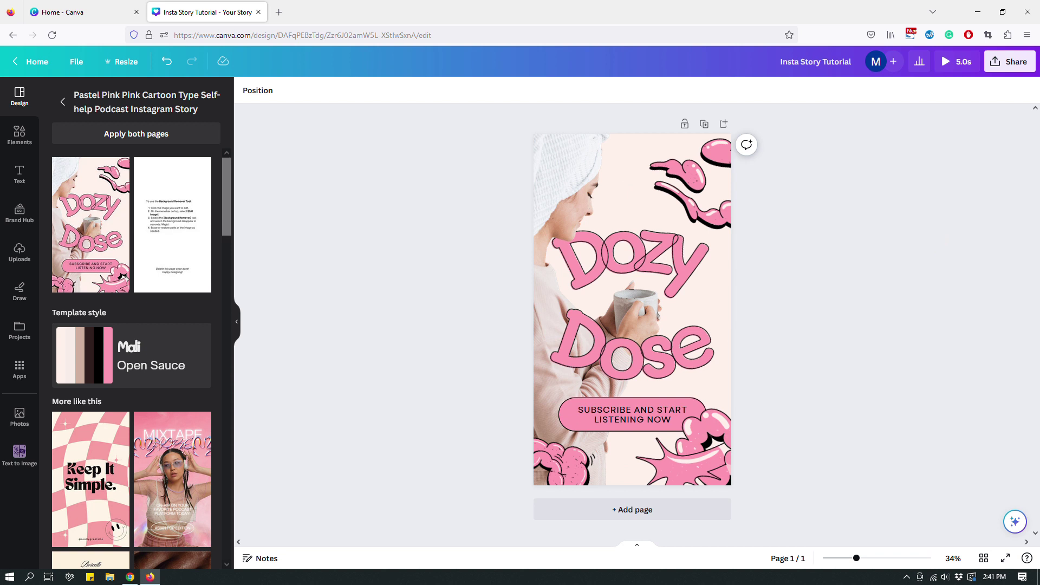
pyautogui.click(1009, 62)
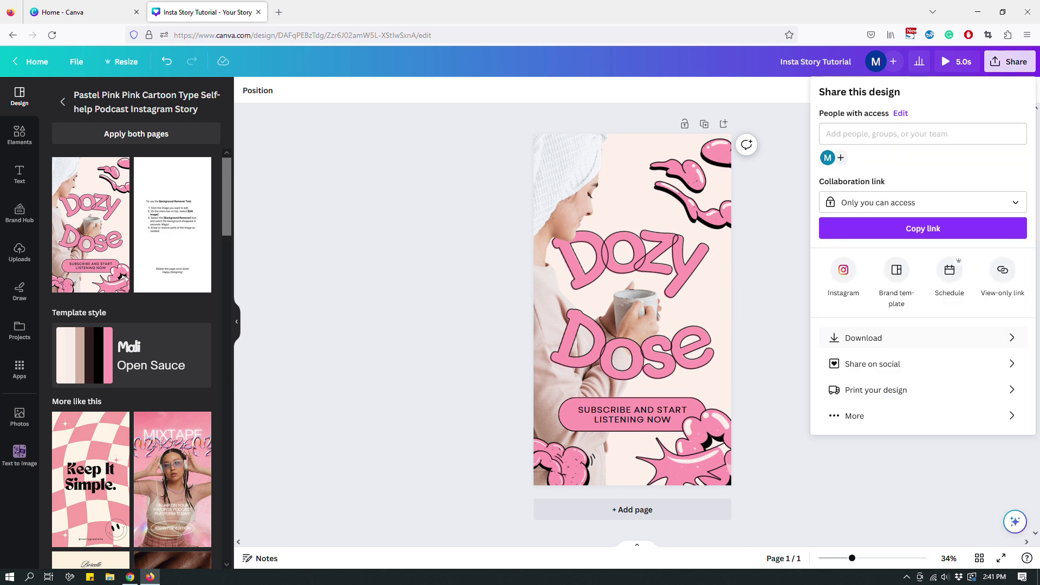
pyautogui.click(873, 336)
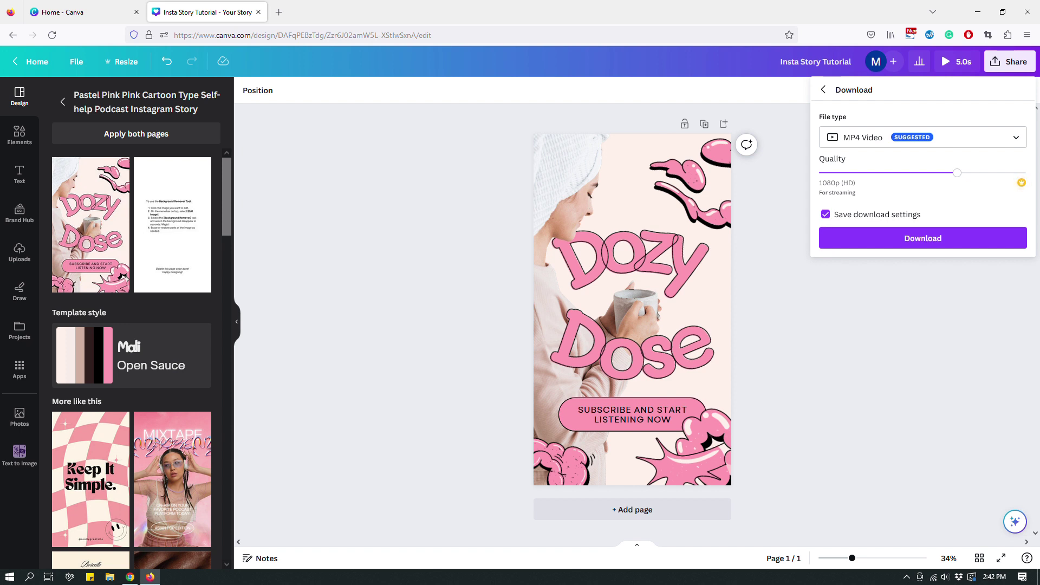
pyautogui.click(880, 316)
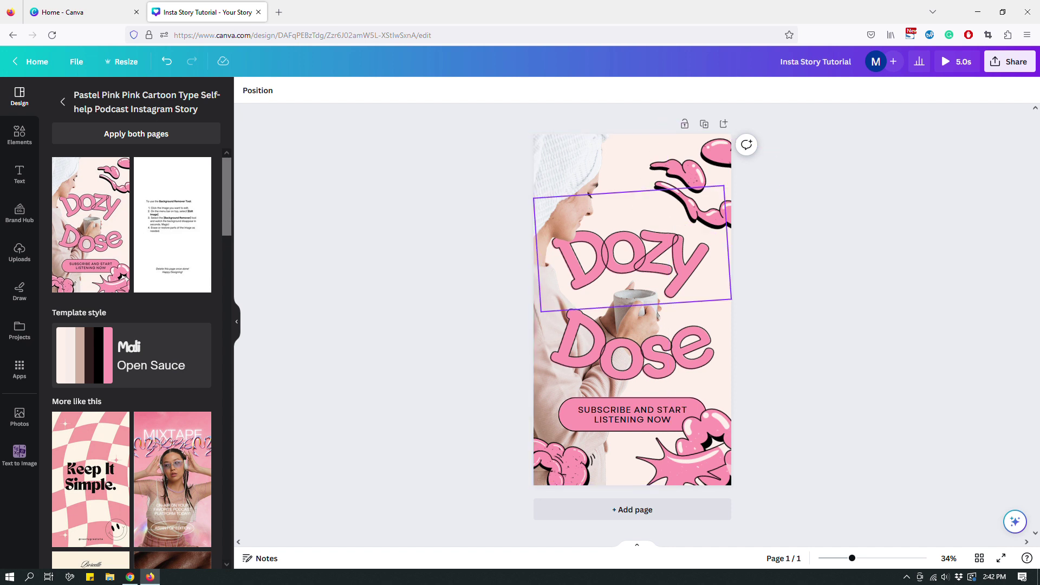
pyautogui.click(632, 255)
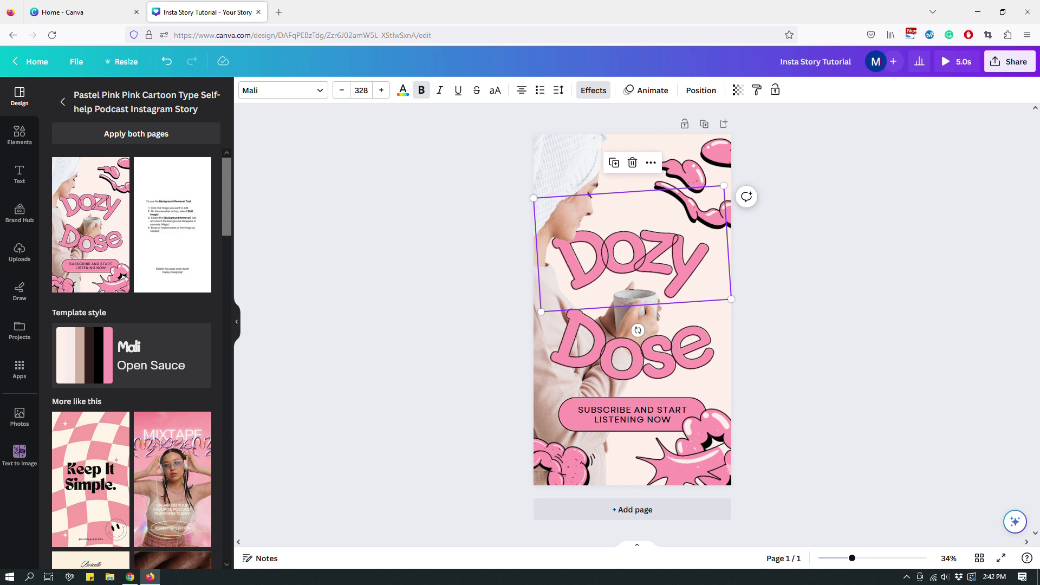
pyautogui.click(777, 281)
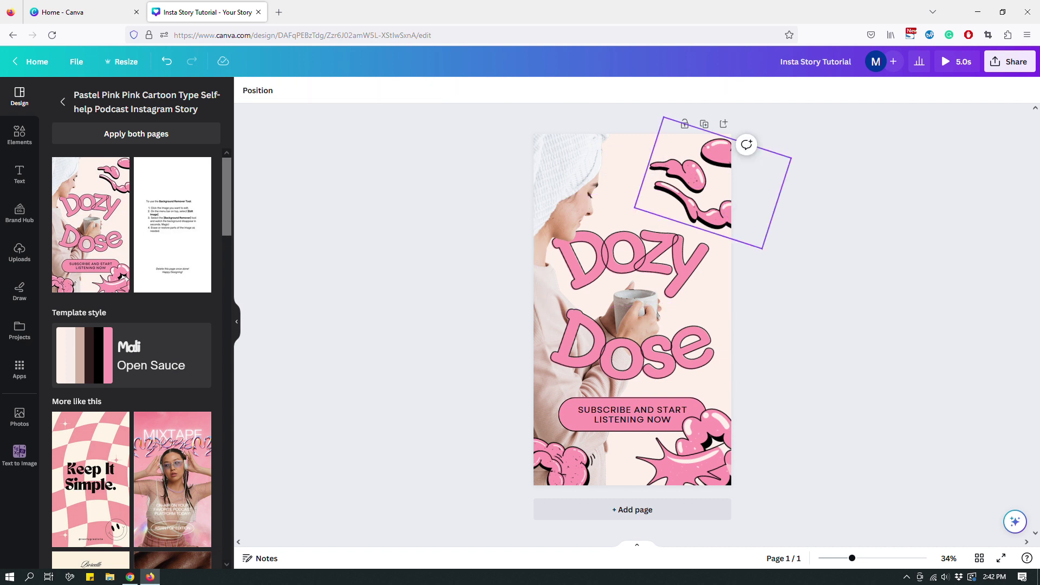
pyautogui.click(719, 172)
pyautogui.click(713, 453)
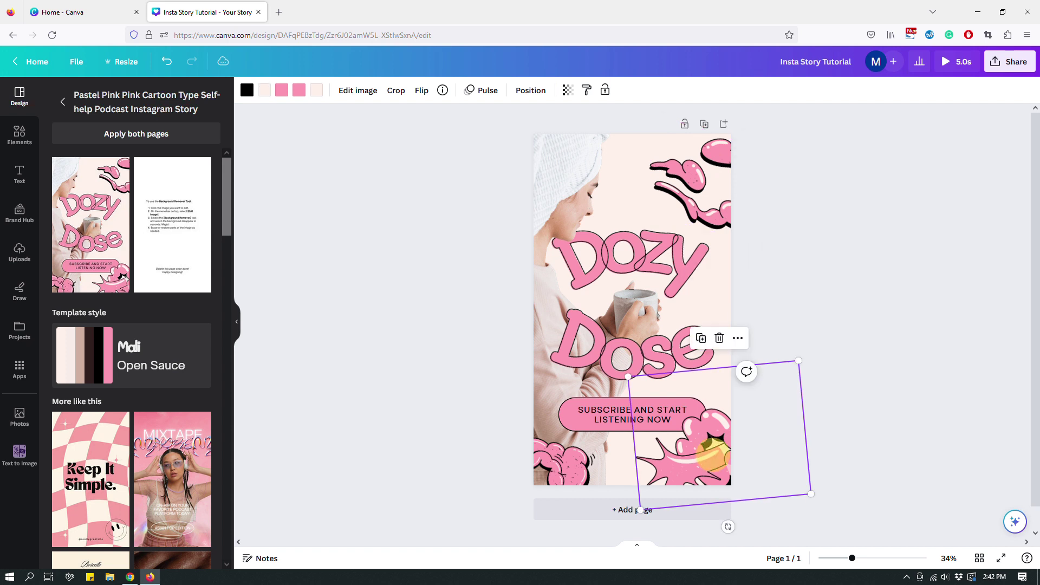
pyautogui.click(566, 463)
pyautogui.click(877, 349)
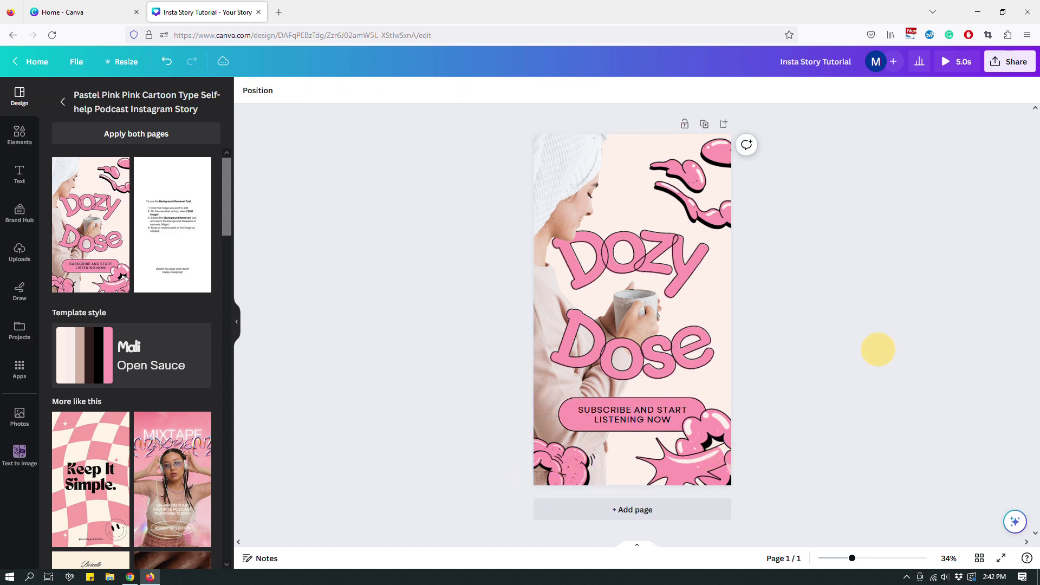
pyautogui.click(680, 267)
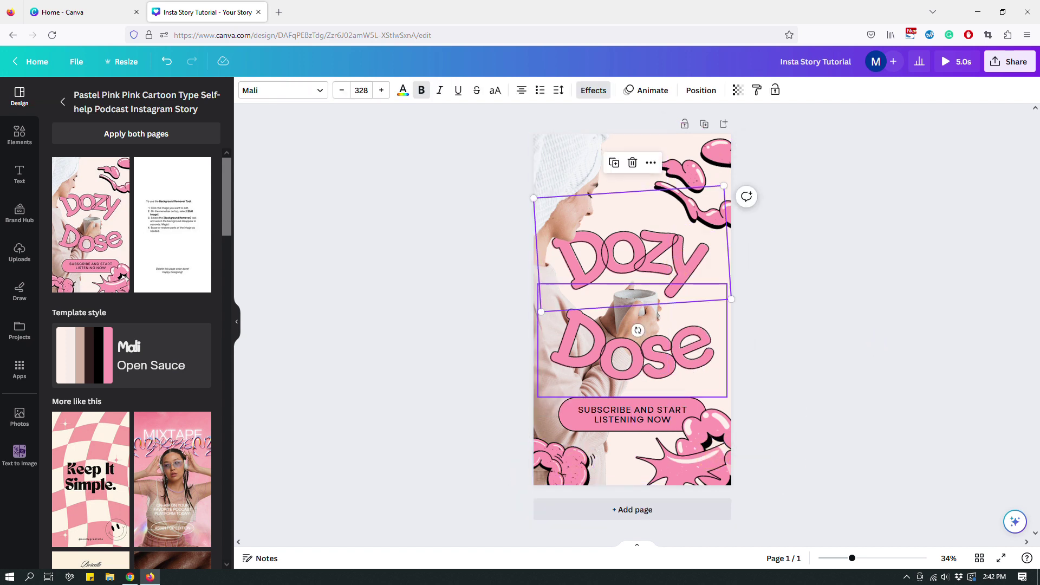
pyautogui.keyDown('shift'); pyautogui.click(693, 339); pyautogui.keyUp('shift')
pyautogui.press('Escape')
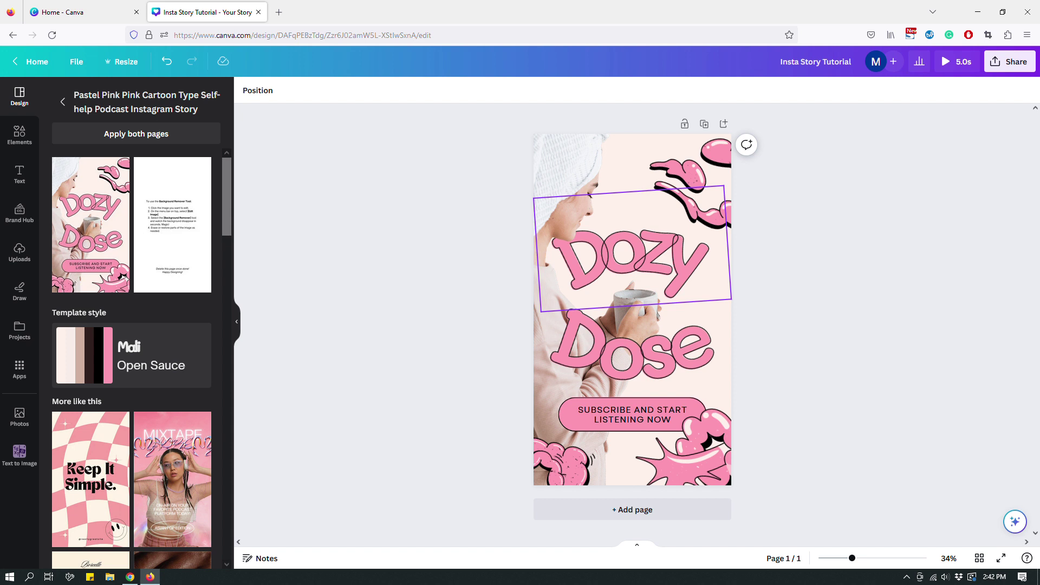
pyautogui.click(699, 258)
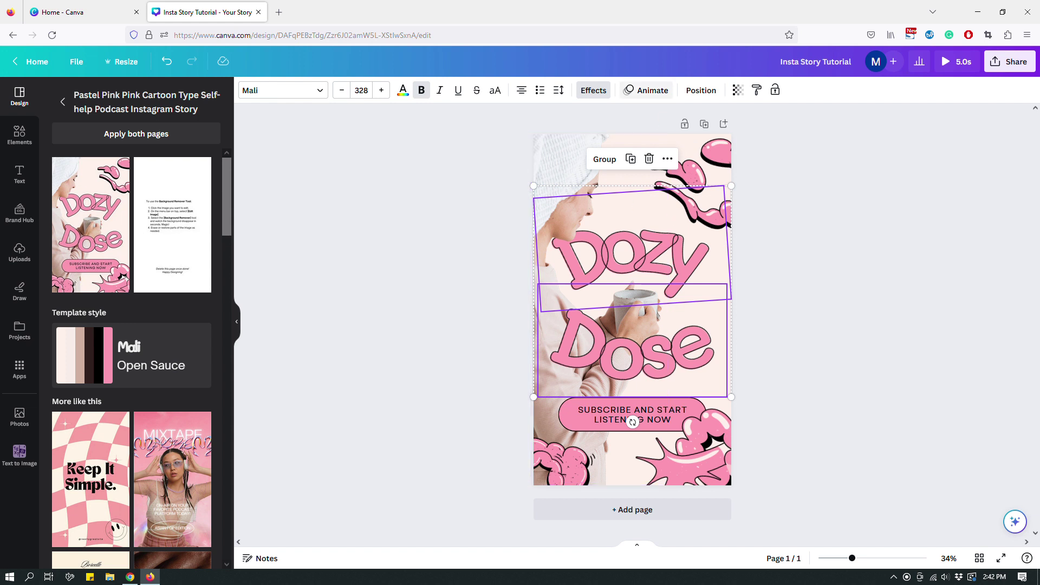
pyautogui.click(713, 183)
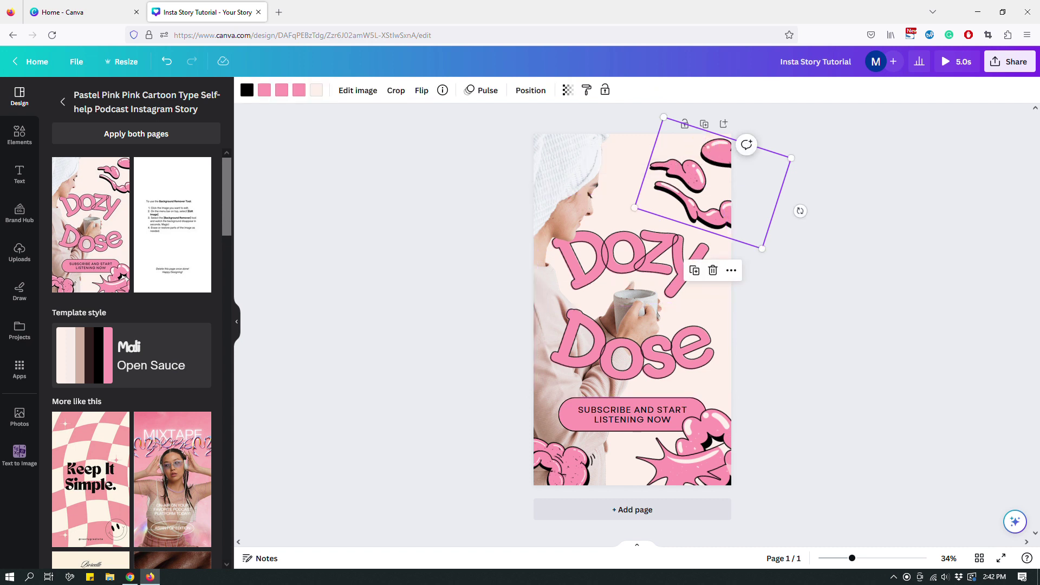
pyautogui.click(688, 460)
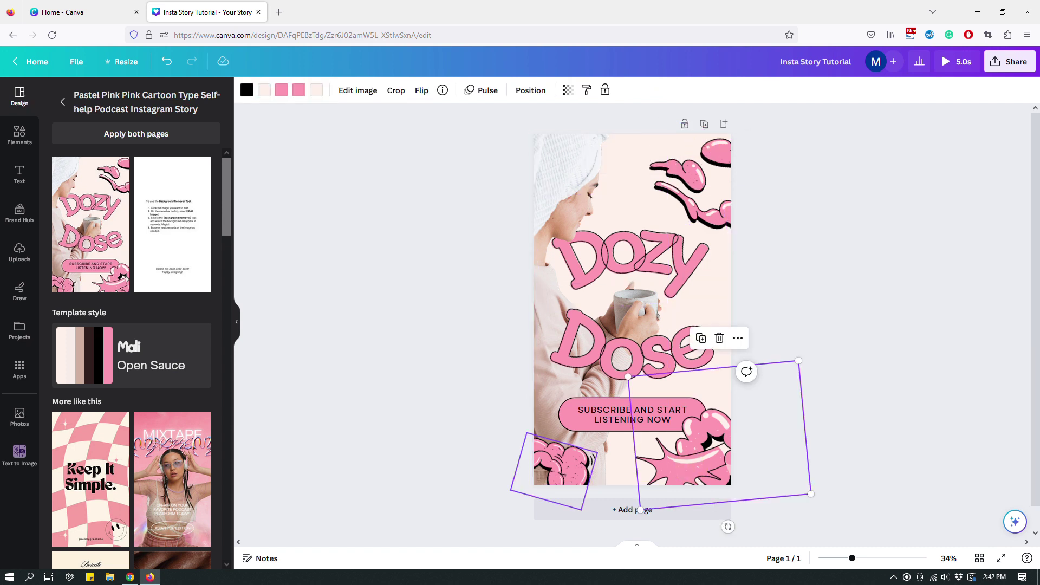
pyautogui.click(560, 466)
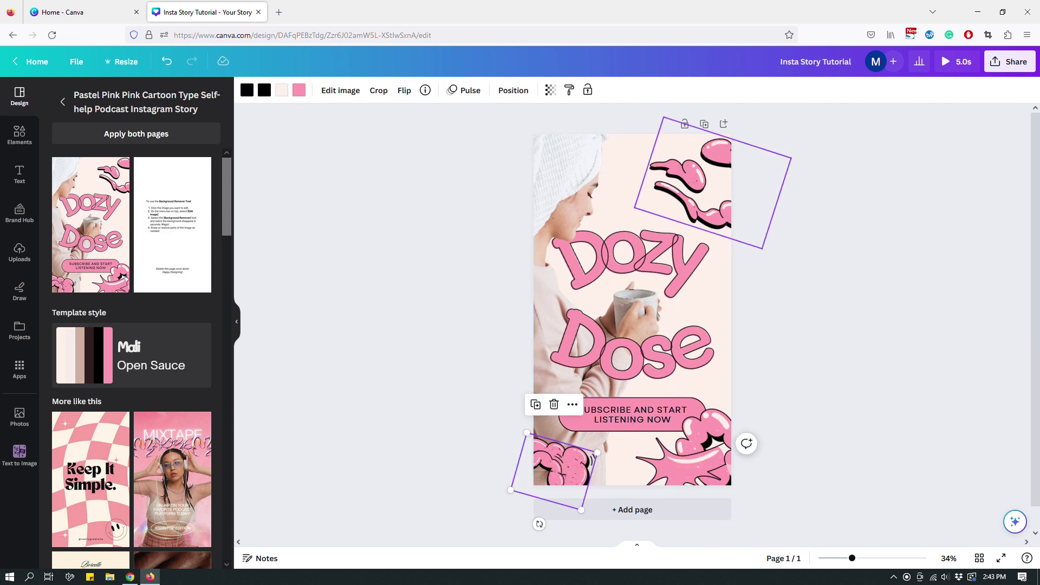
pyautogui.click(704, 181)
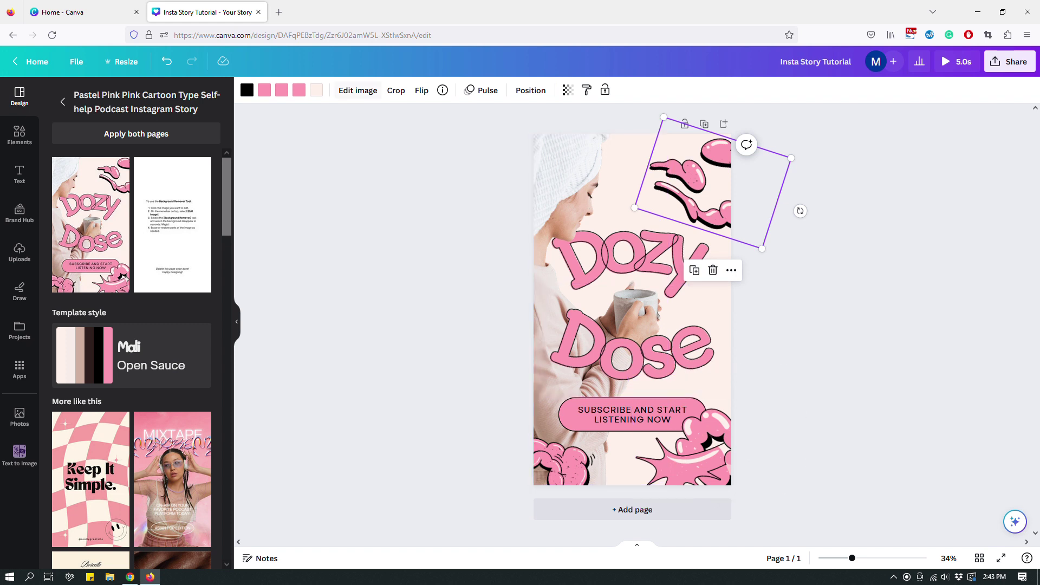
pyautogui.click(425, 254)
pyautogui.click(699, 450)
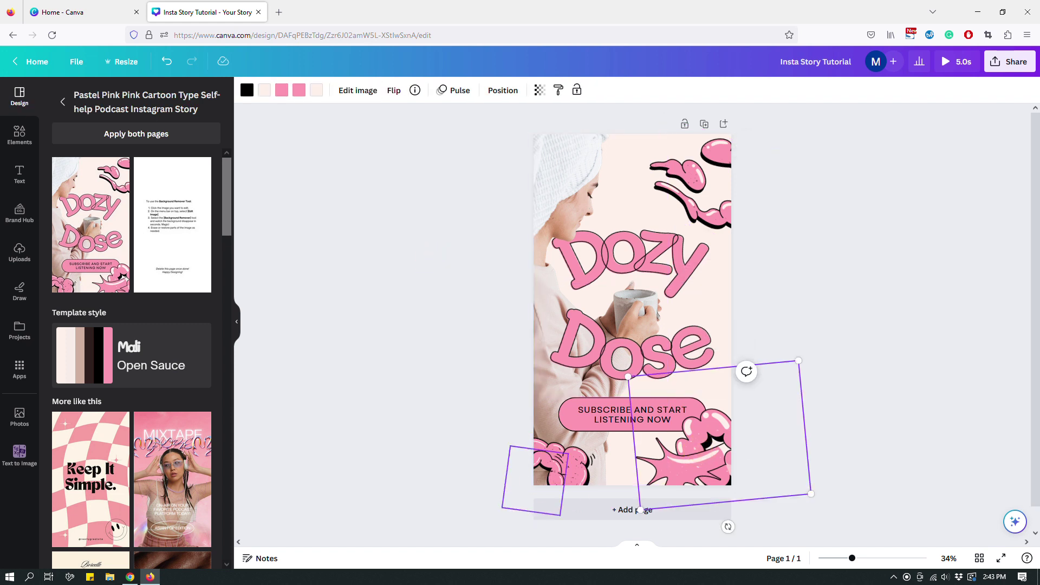
pyautogui.keyDown('shift'); pyautogui.click(563, 461); pyautogui.keyUp('shift')
pyautogui.keyDown('shift'); pyautogui.click(703, 195); pyautogui.keyUp('shift')
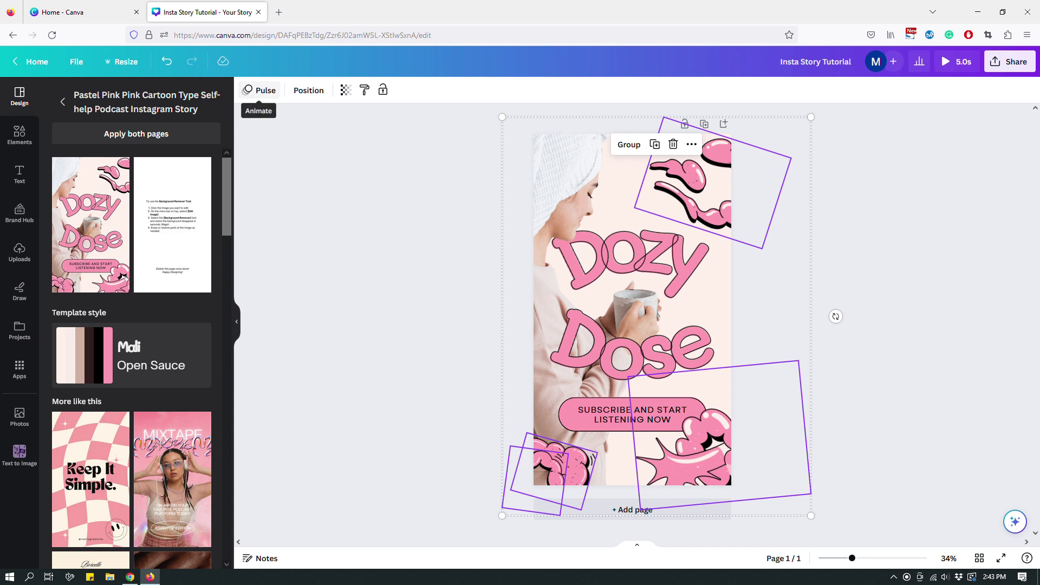
pyautogui.click(905, 206)
# Select the Dozy and Dose title text and preview the Pan text animation on it.
pyautogui.click(684, 249)
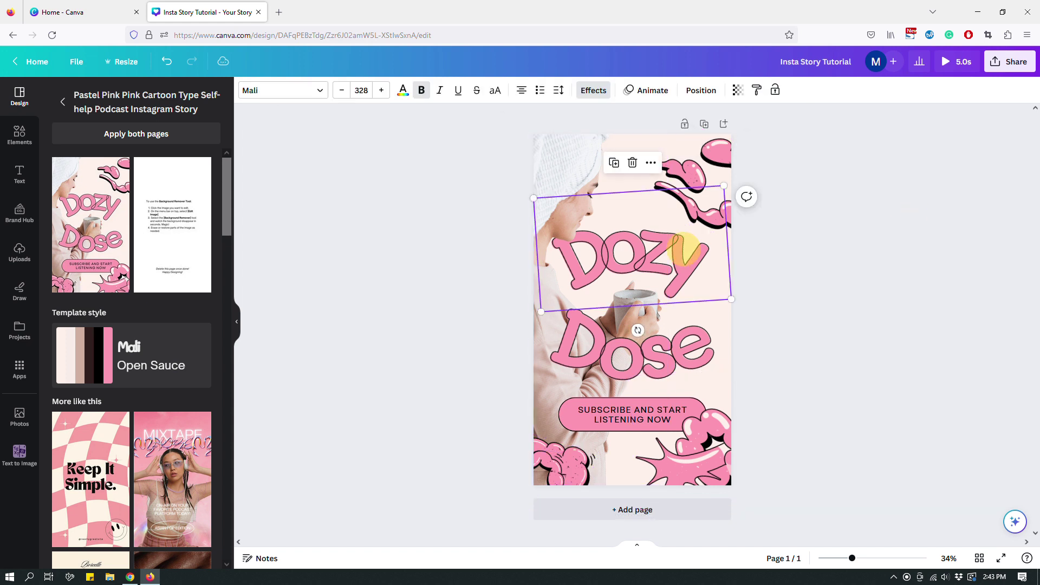
pyautogui.keyDown('shift'); pyautogui.click(686, 341); pyautogui.keyUp('shift')
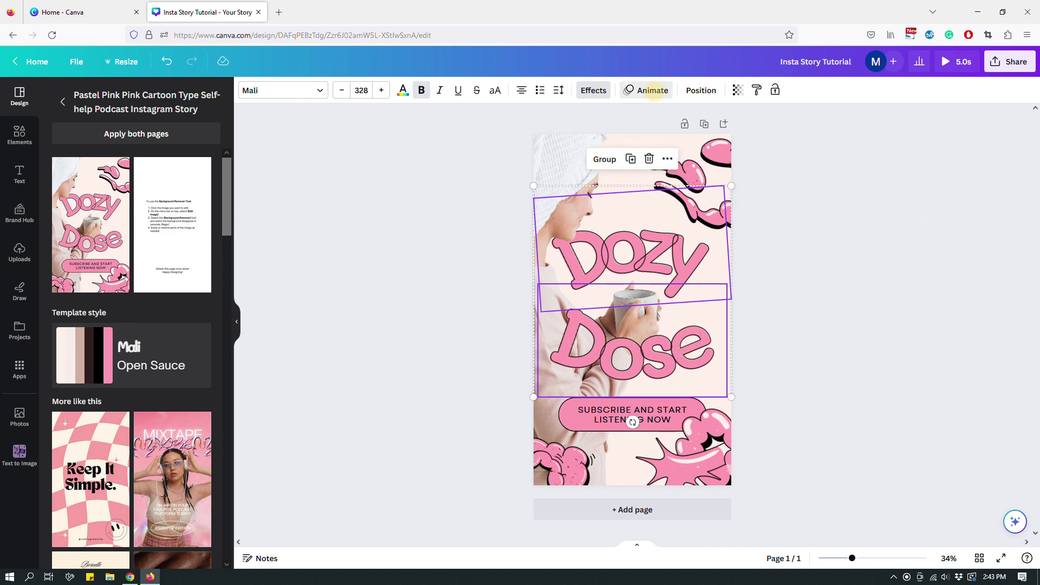
pyautogui.click(653, 91)
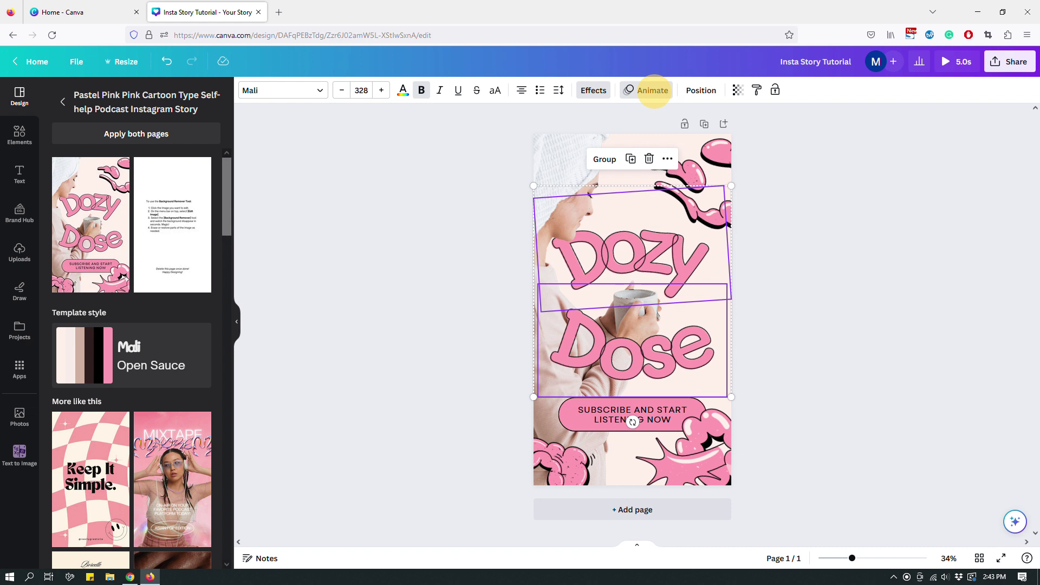
pyautogui.click(654, 90)
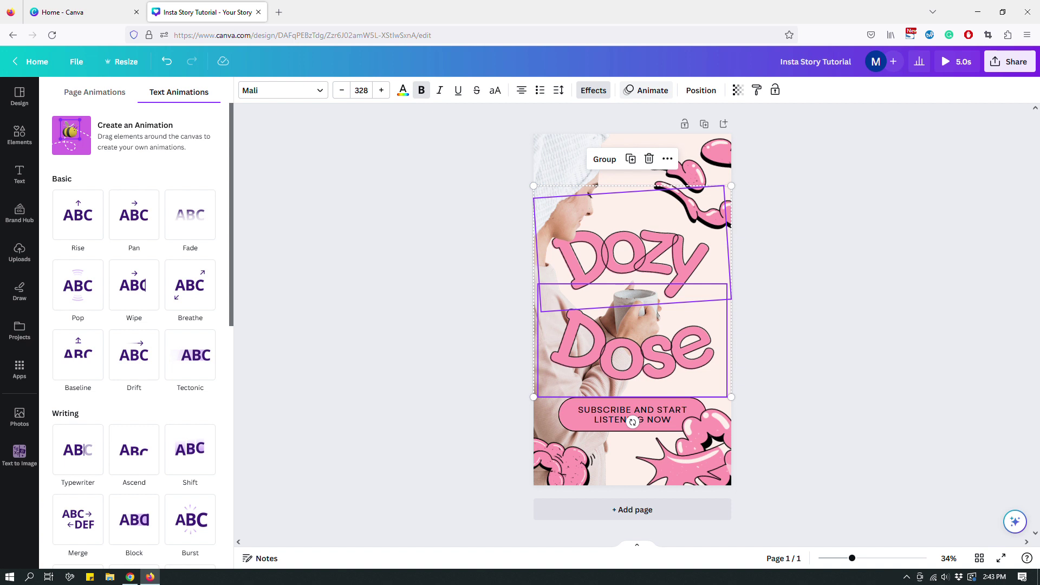
pyautogui.click(134, 215)
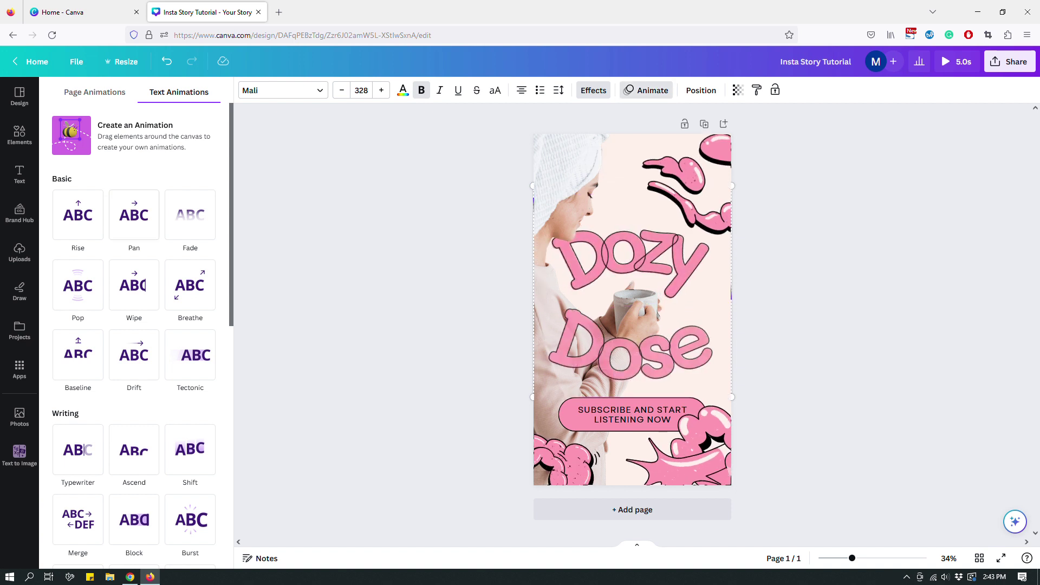
# Compare Rotate, Pulse and Wiggle motion effects on the title, then settle on Flicker.
pyautogui.scroll(-3, 134, 270)
pyautogui.scroll(-5, 134, 325)
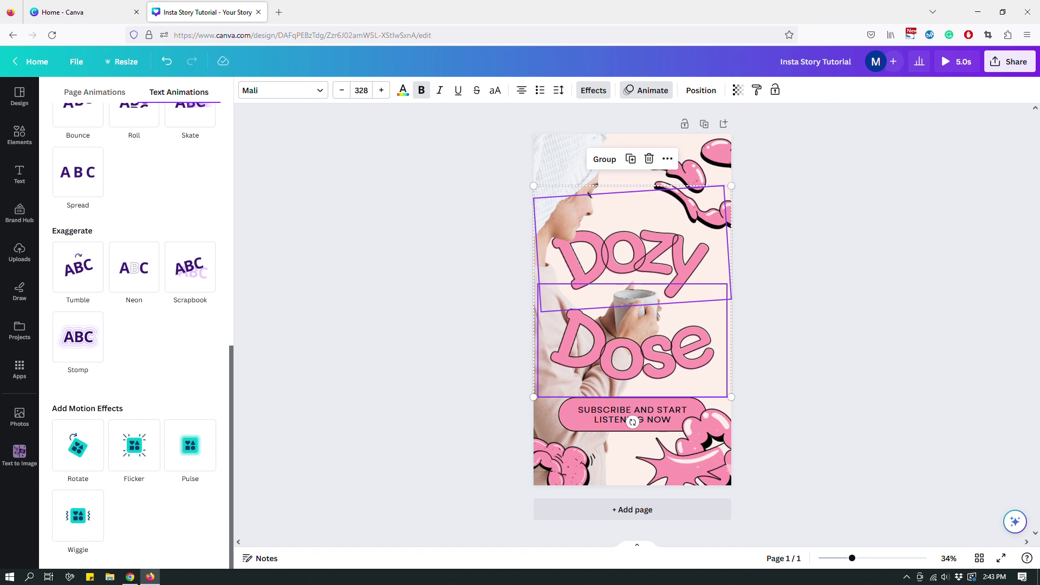
pyautogui.scroll(7, 134, 324)
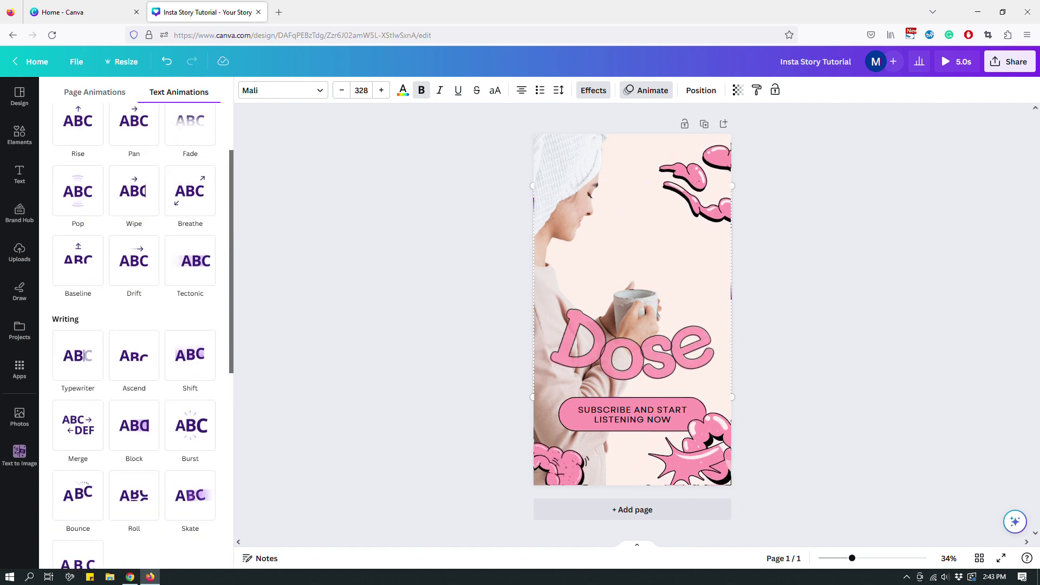
pyautogui.scroll(-7, 134, 270)
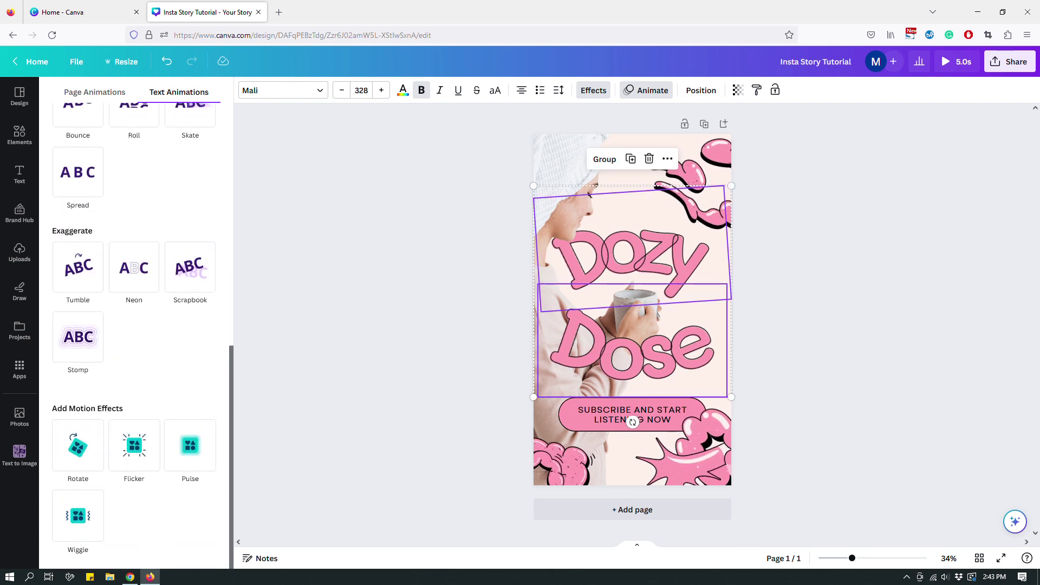
pyautogui.click(77, 445)
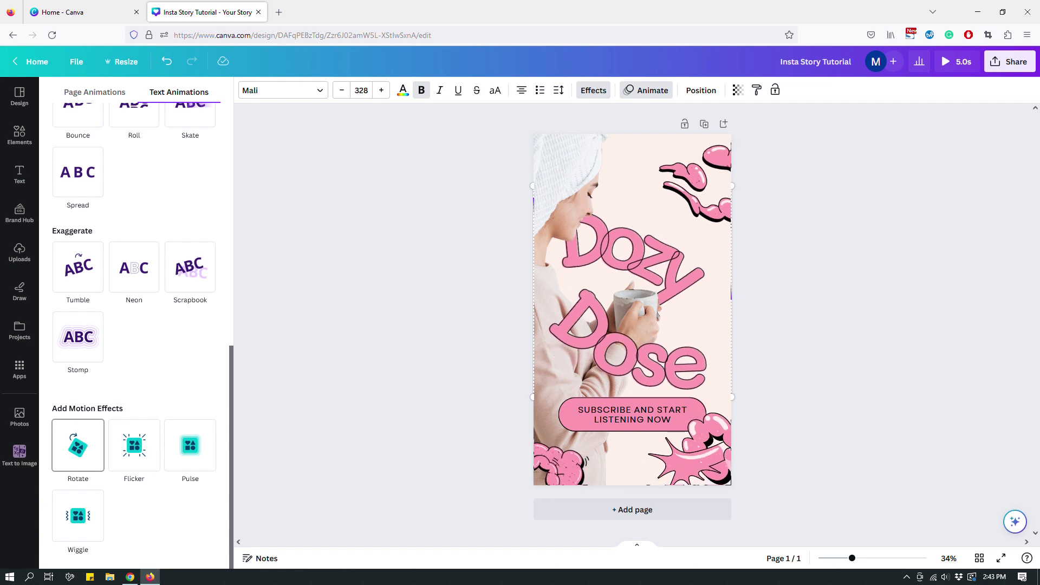
pyautogui.click(134, 446)
pyautogui.click(190, 445)
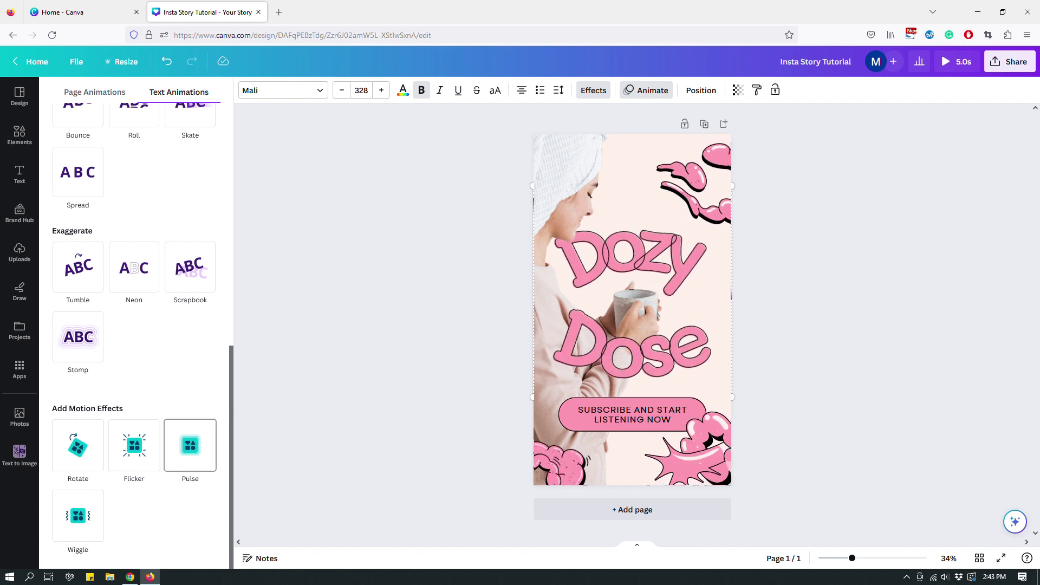
pyautogui.click(134, 445)
pyautogui.click(78, 515)
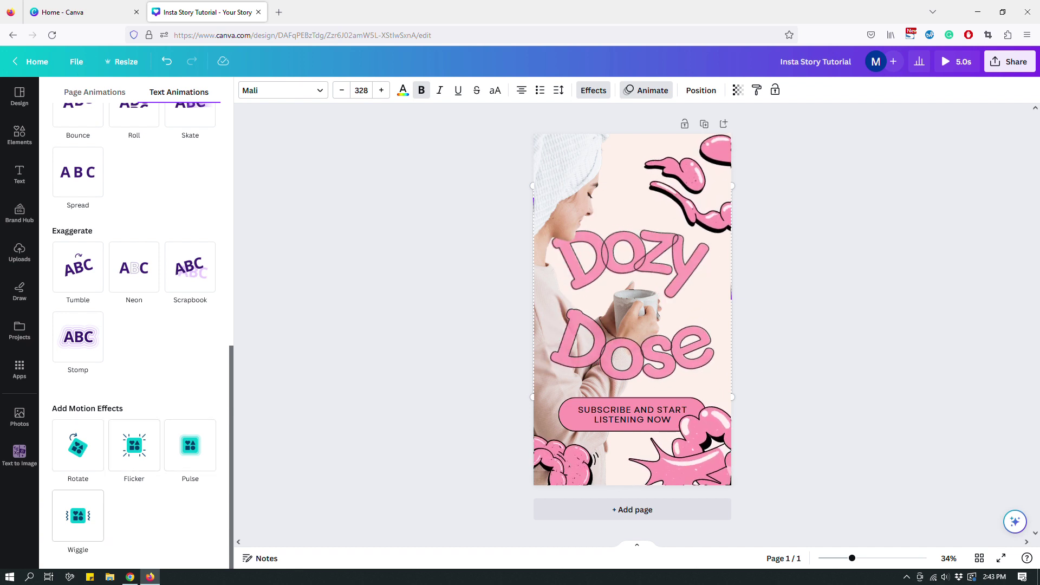
pyautogui.click(134, 445)
pyautogui.click(135, 445)
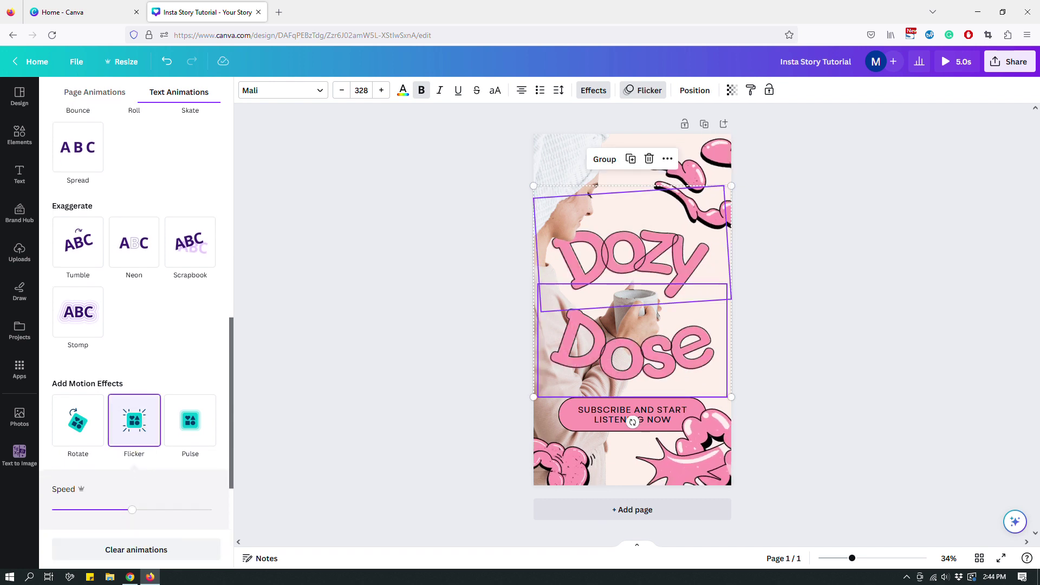
pyautogui.click(865, 352)
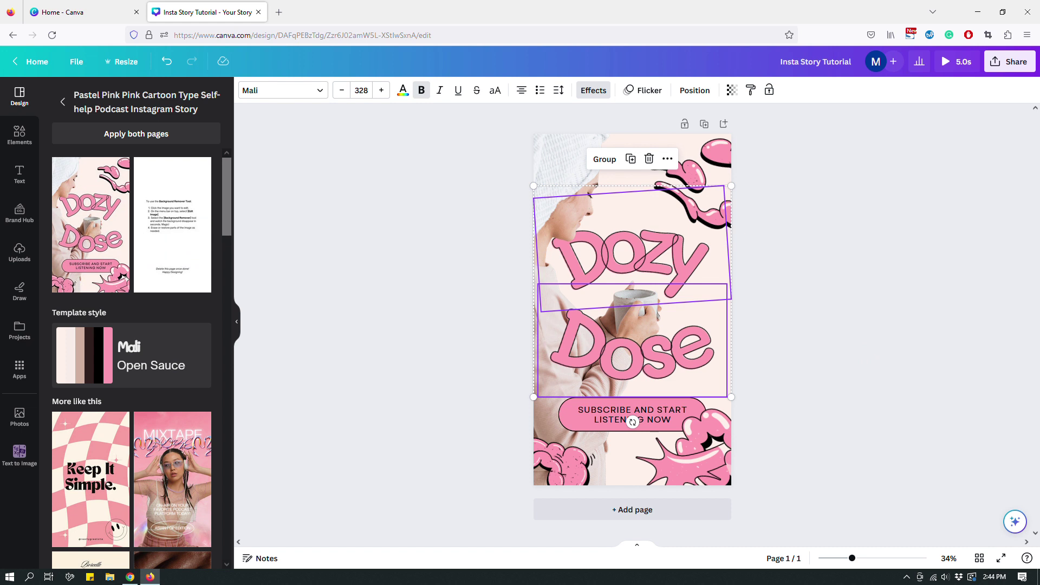
pyautogui.click(949, 61)
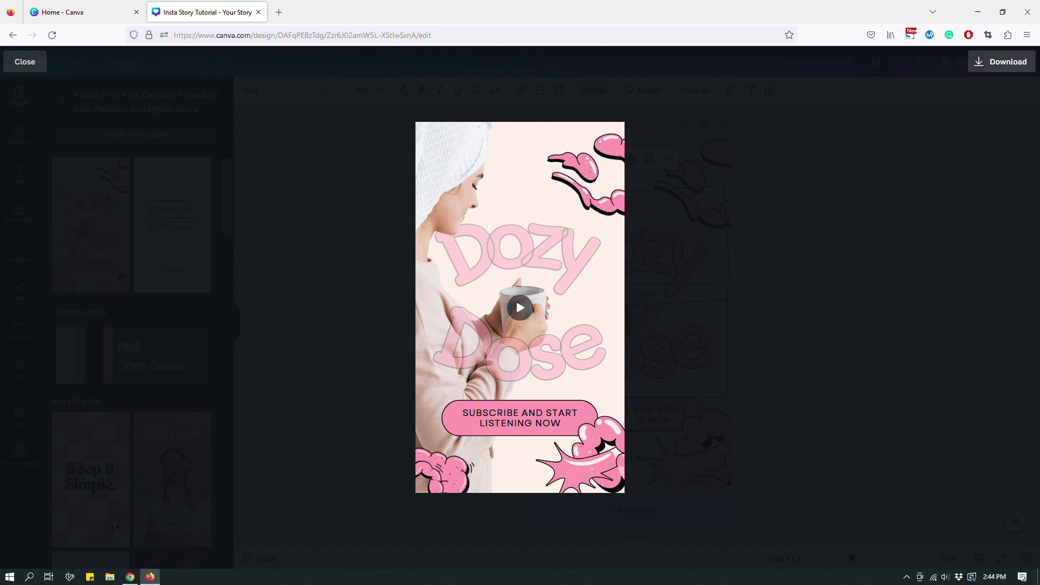
pyautogui.press('Escape')
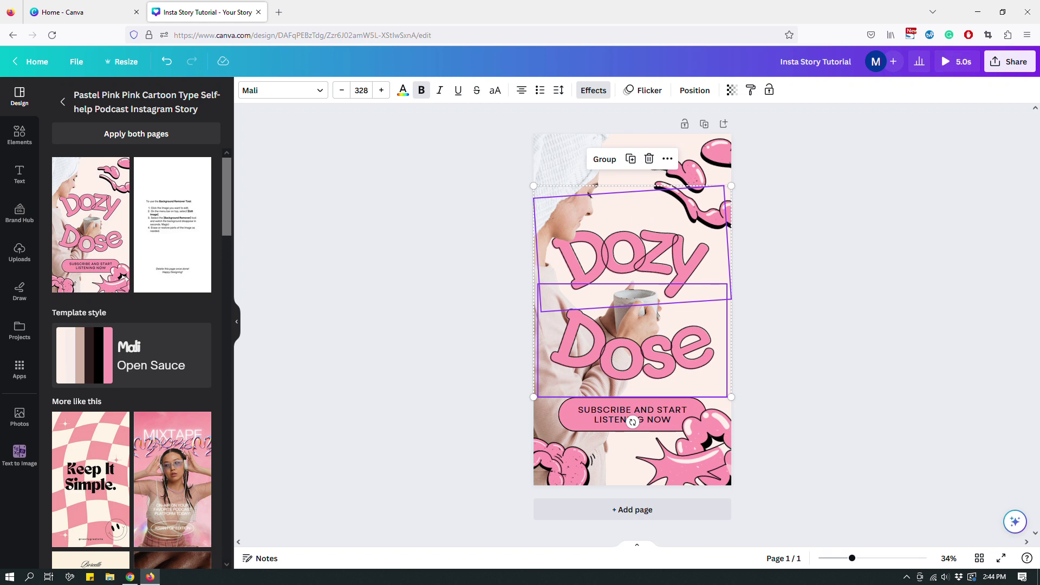